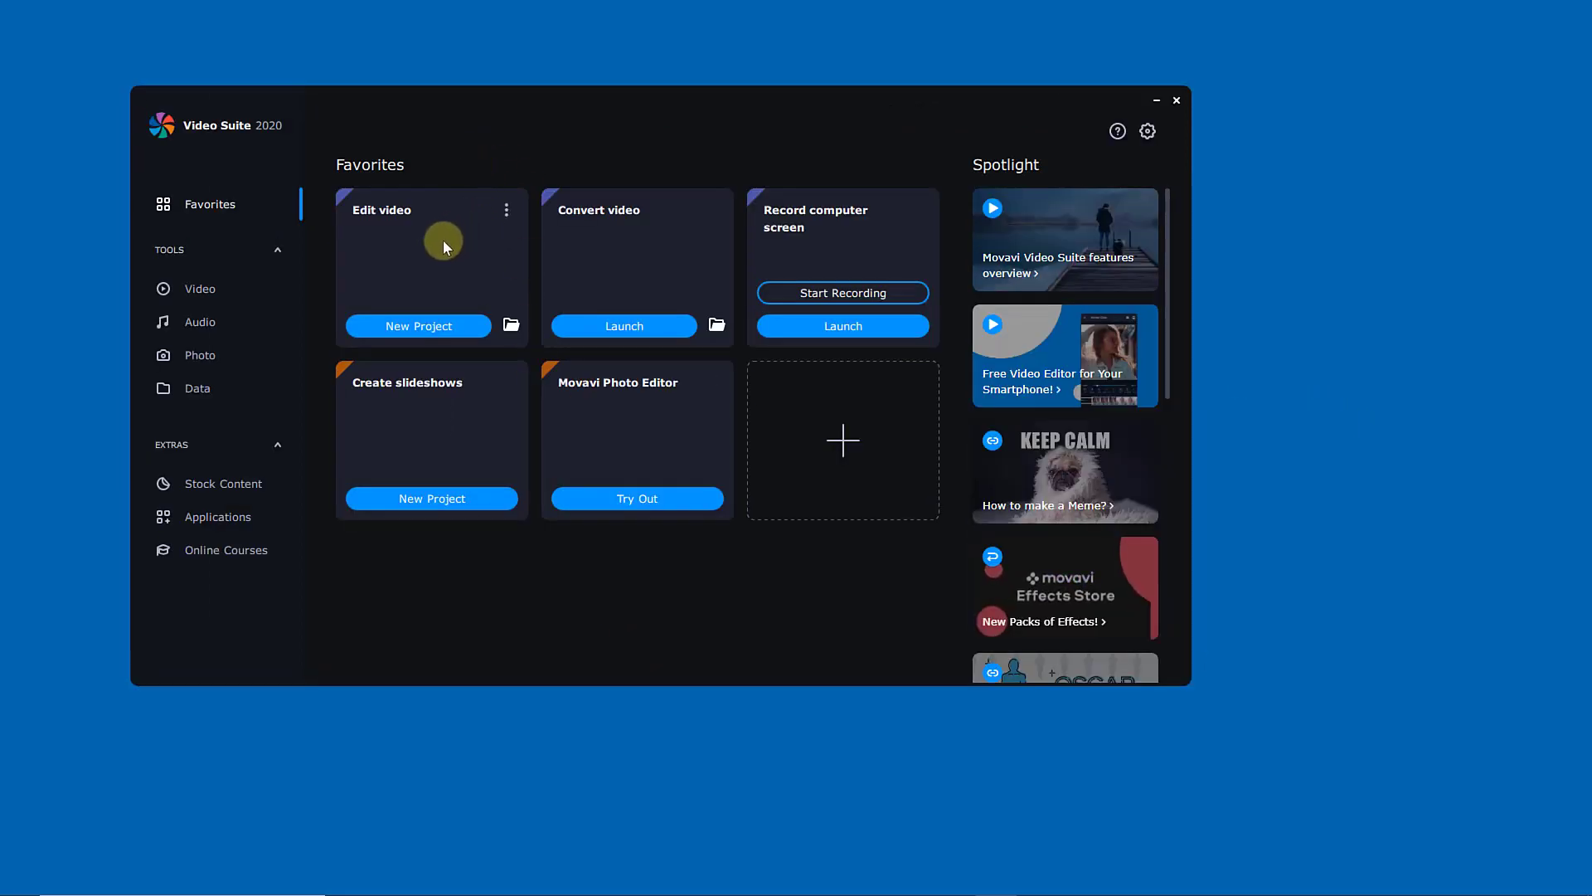
Step: Start an empty Video Editor project from New Project on the Edit video card
click(423, 329)
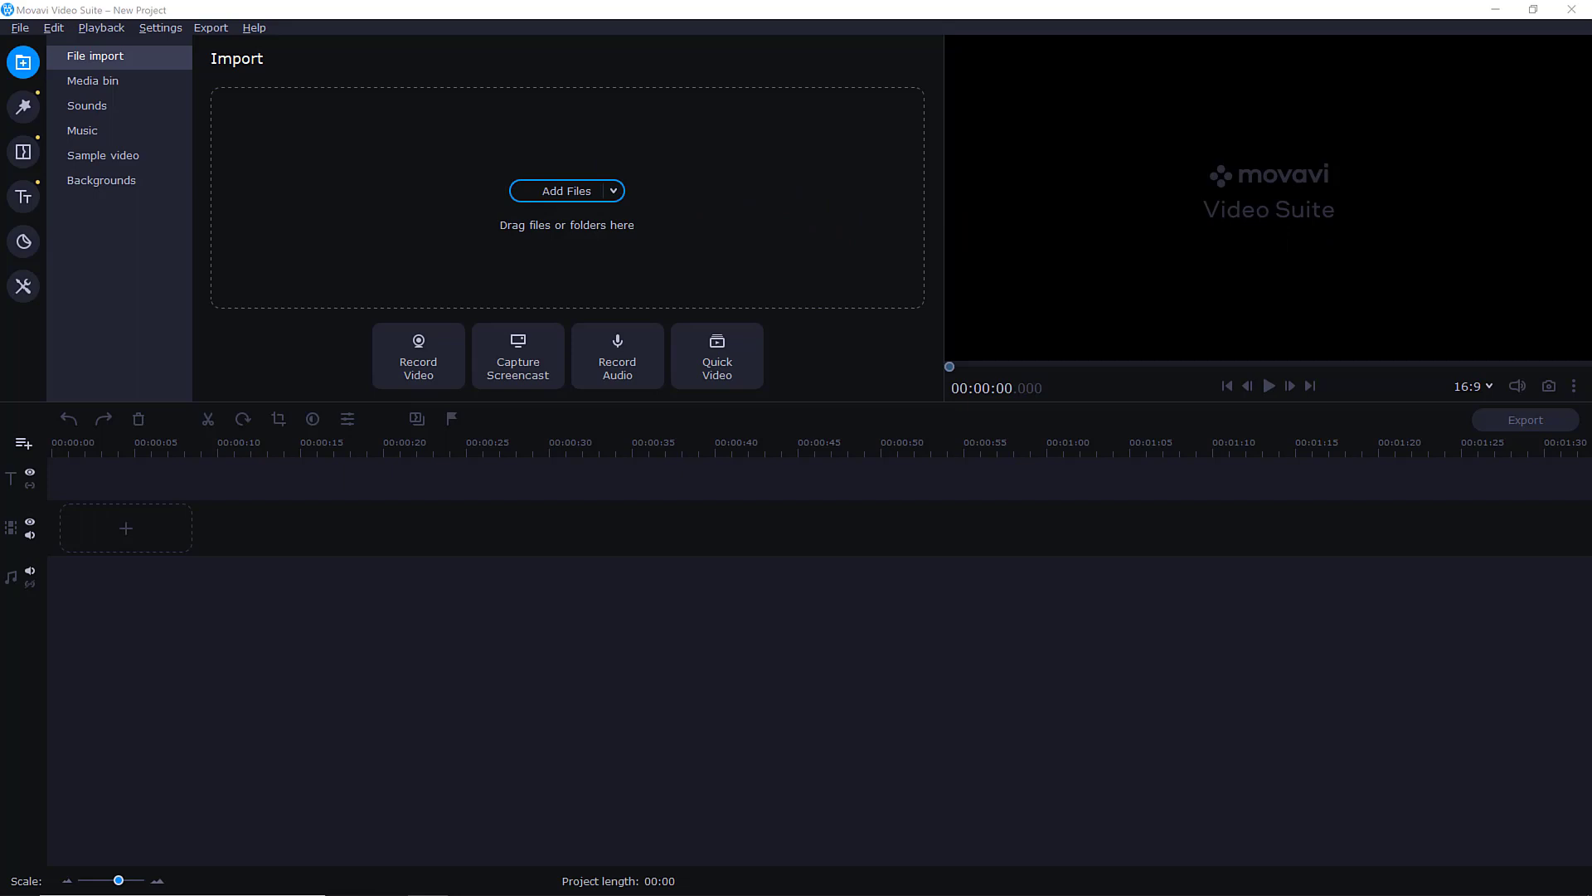
Step: Import 863747709.mp4, place it on the video track, and preview it to about 10.7 seconds
drag(1535, 220, 758, 236)
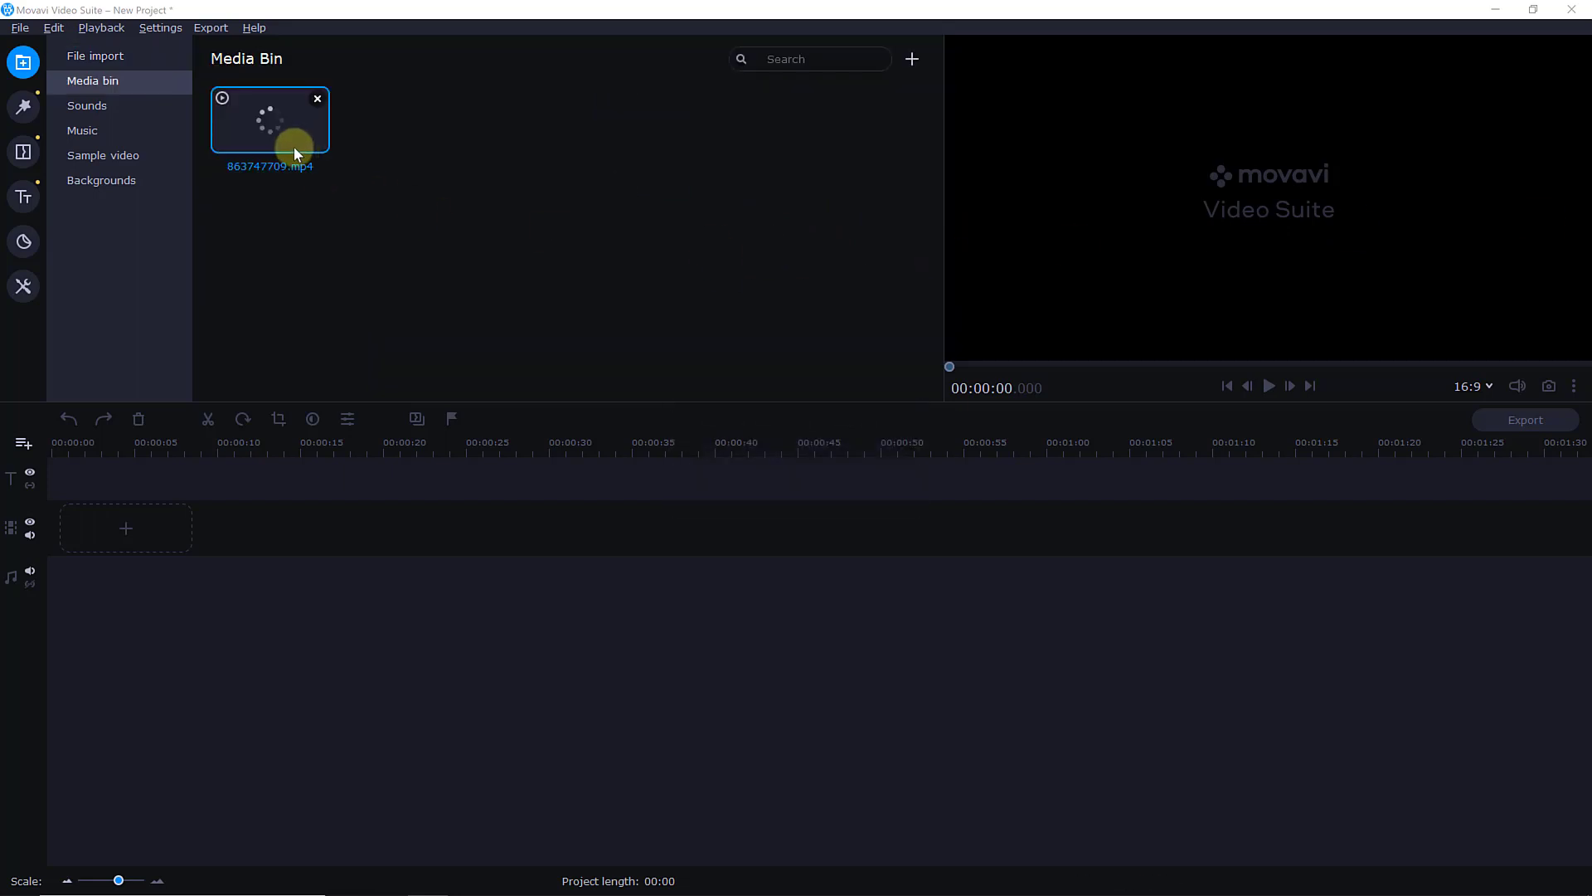
drag(262, 133, 136, 514)
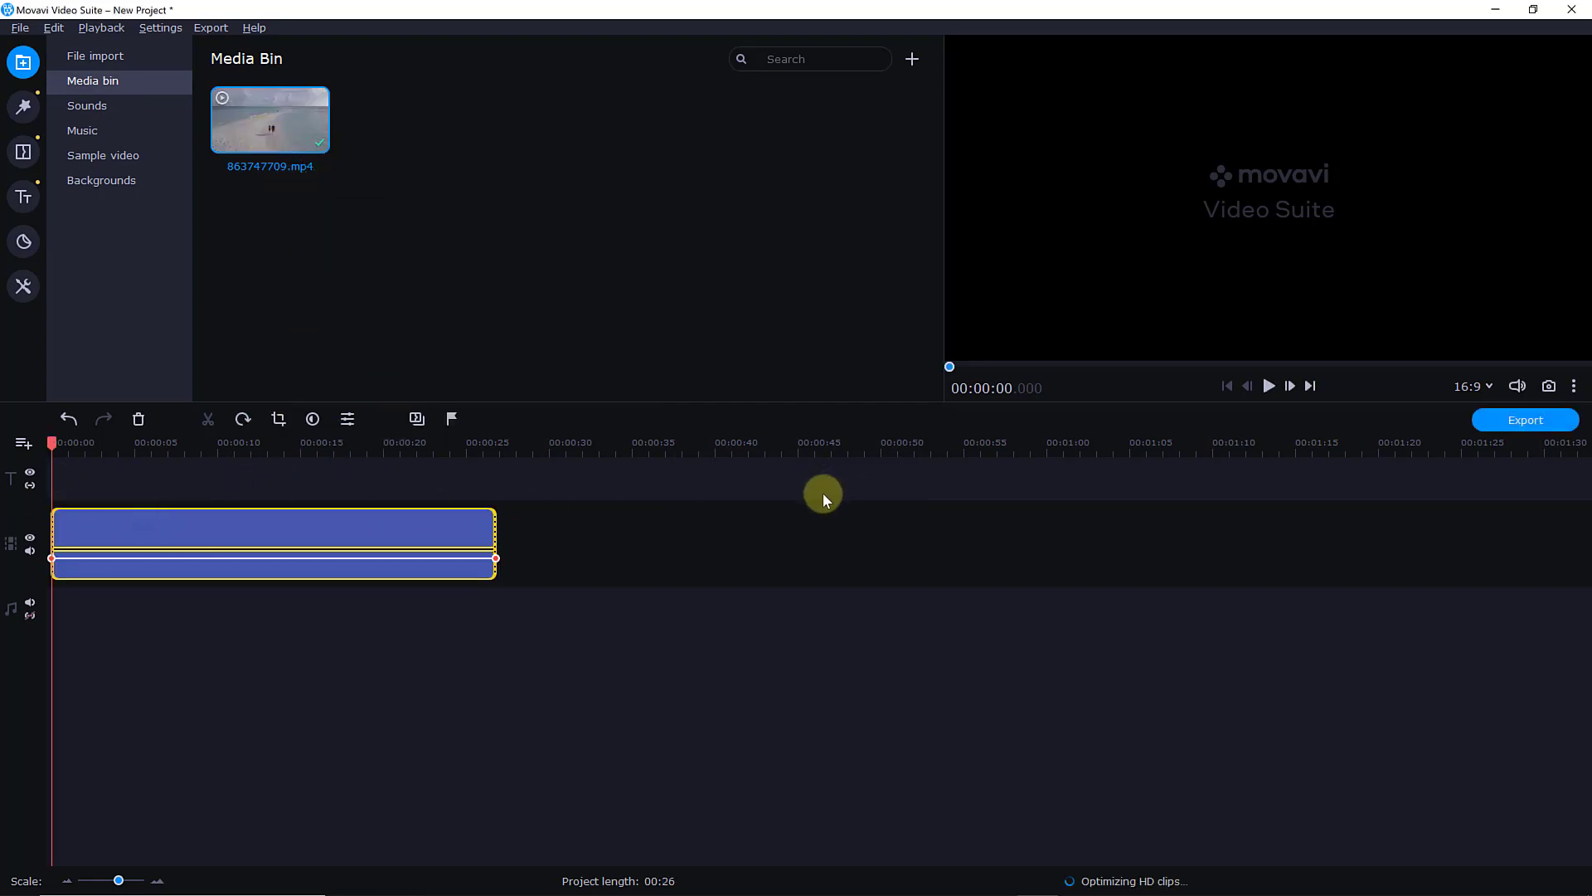
key(space)
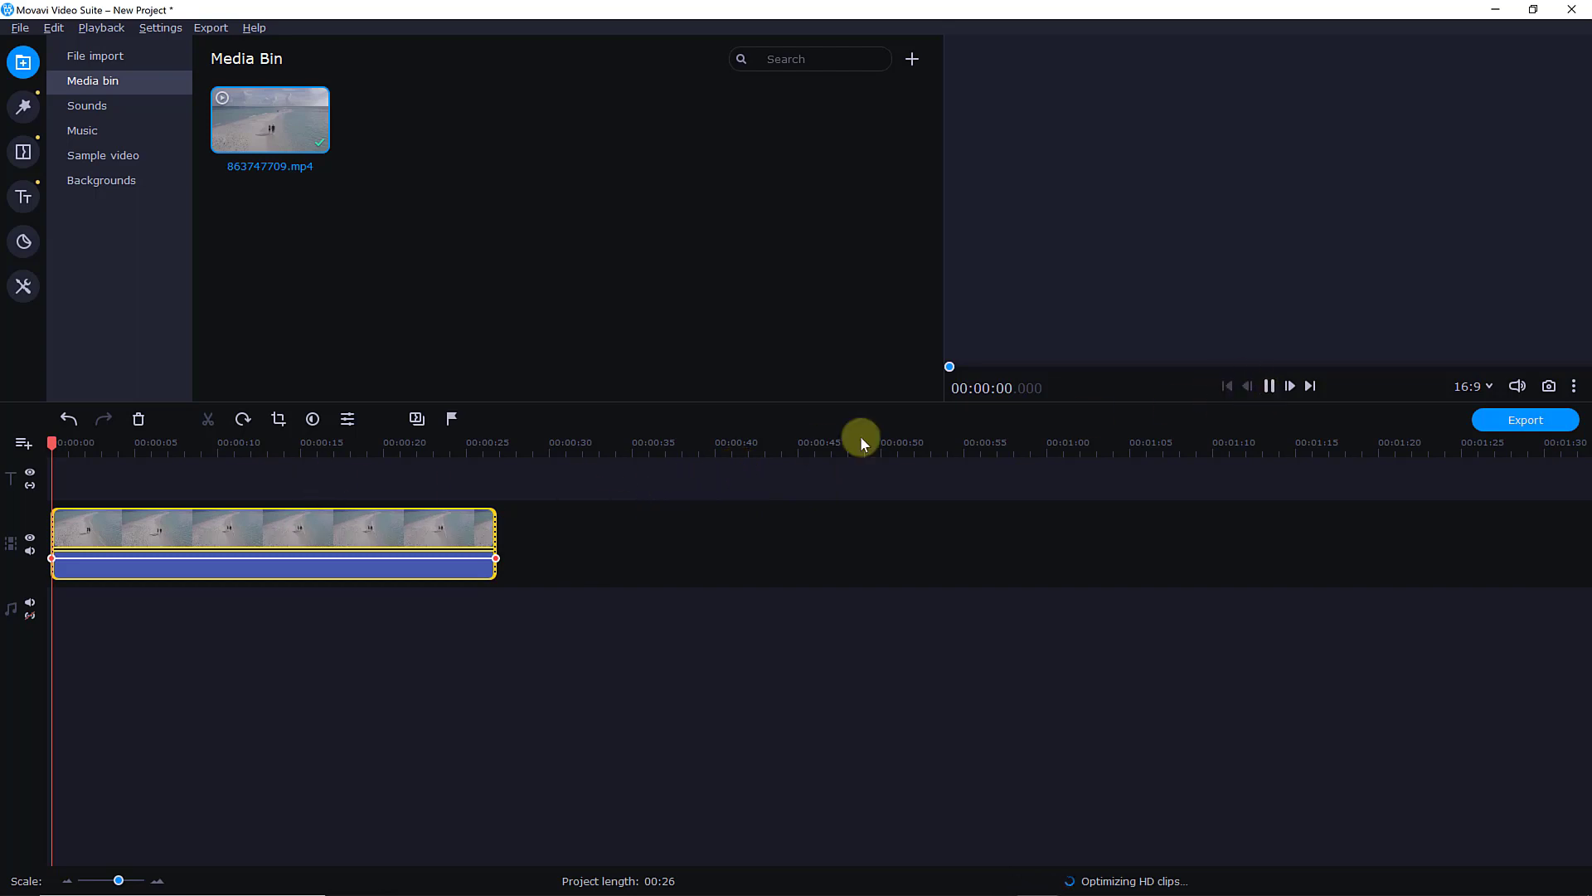
drag(53, 441, 228, 441)
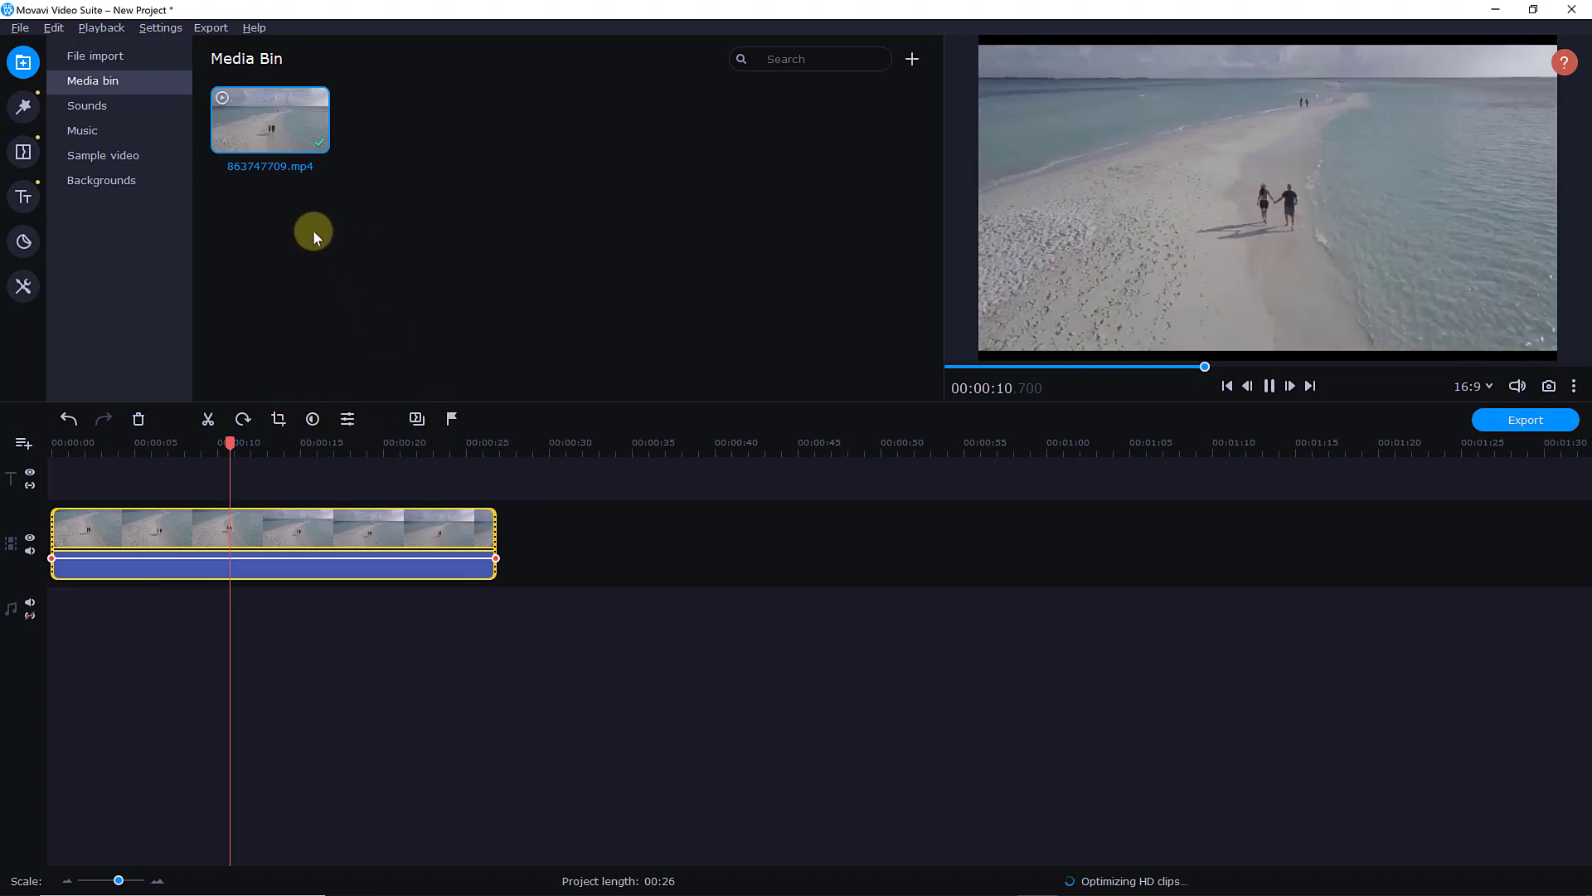
Step: Append a second waves clip after the beach clip on the timeline
click(23, 108)
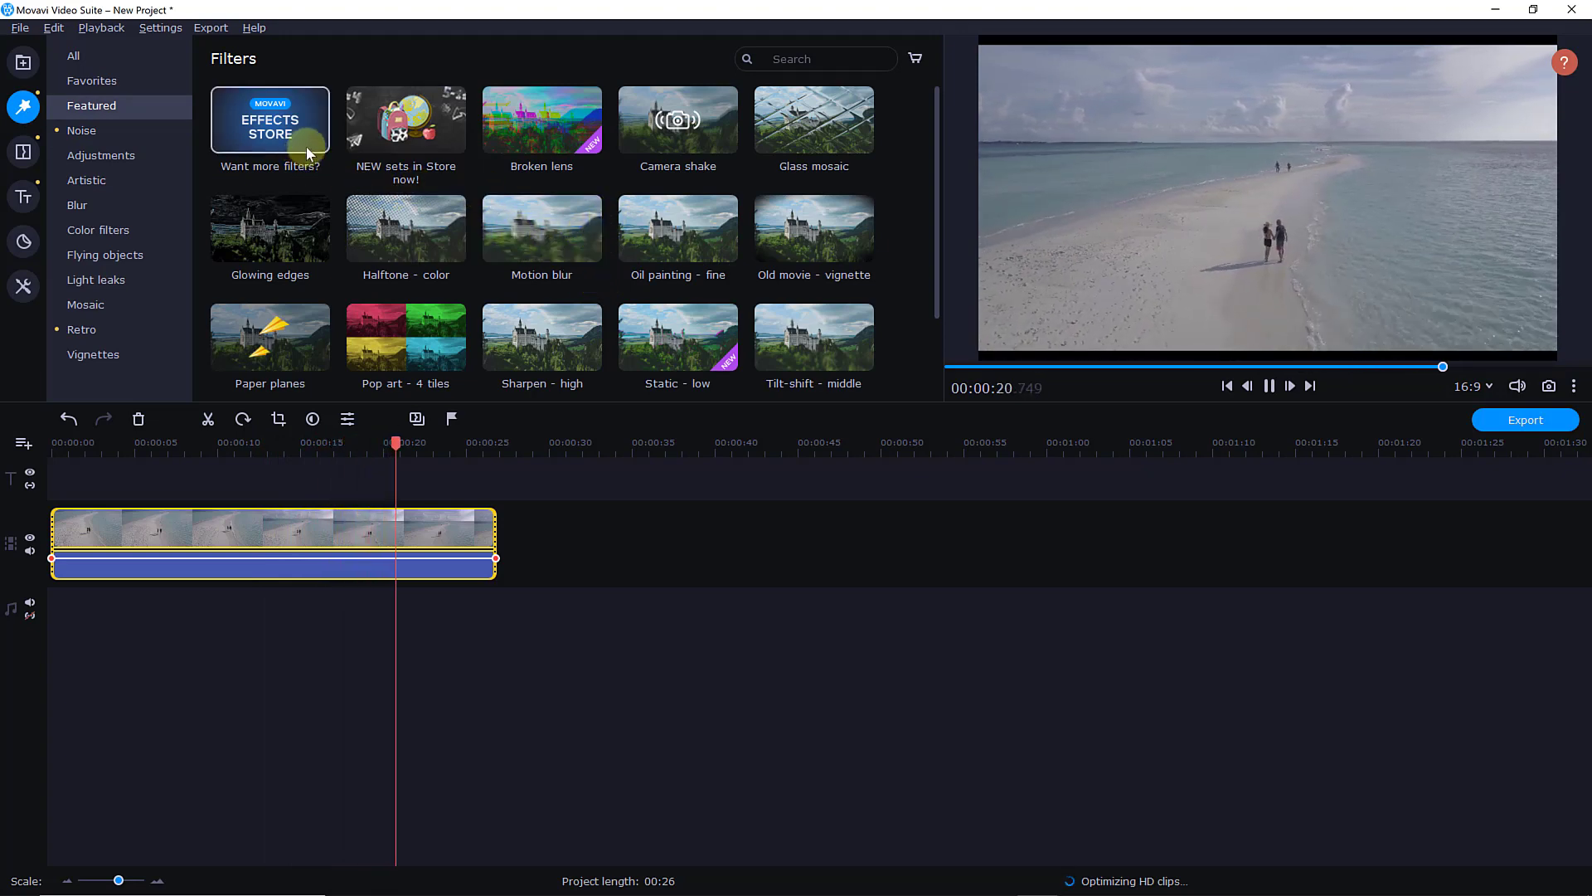
click(27, 155)
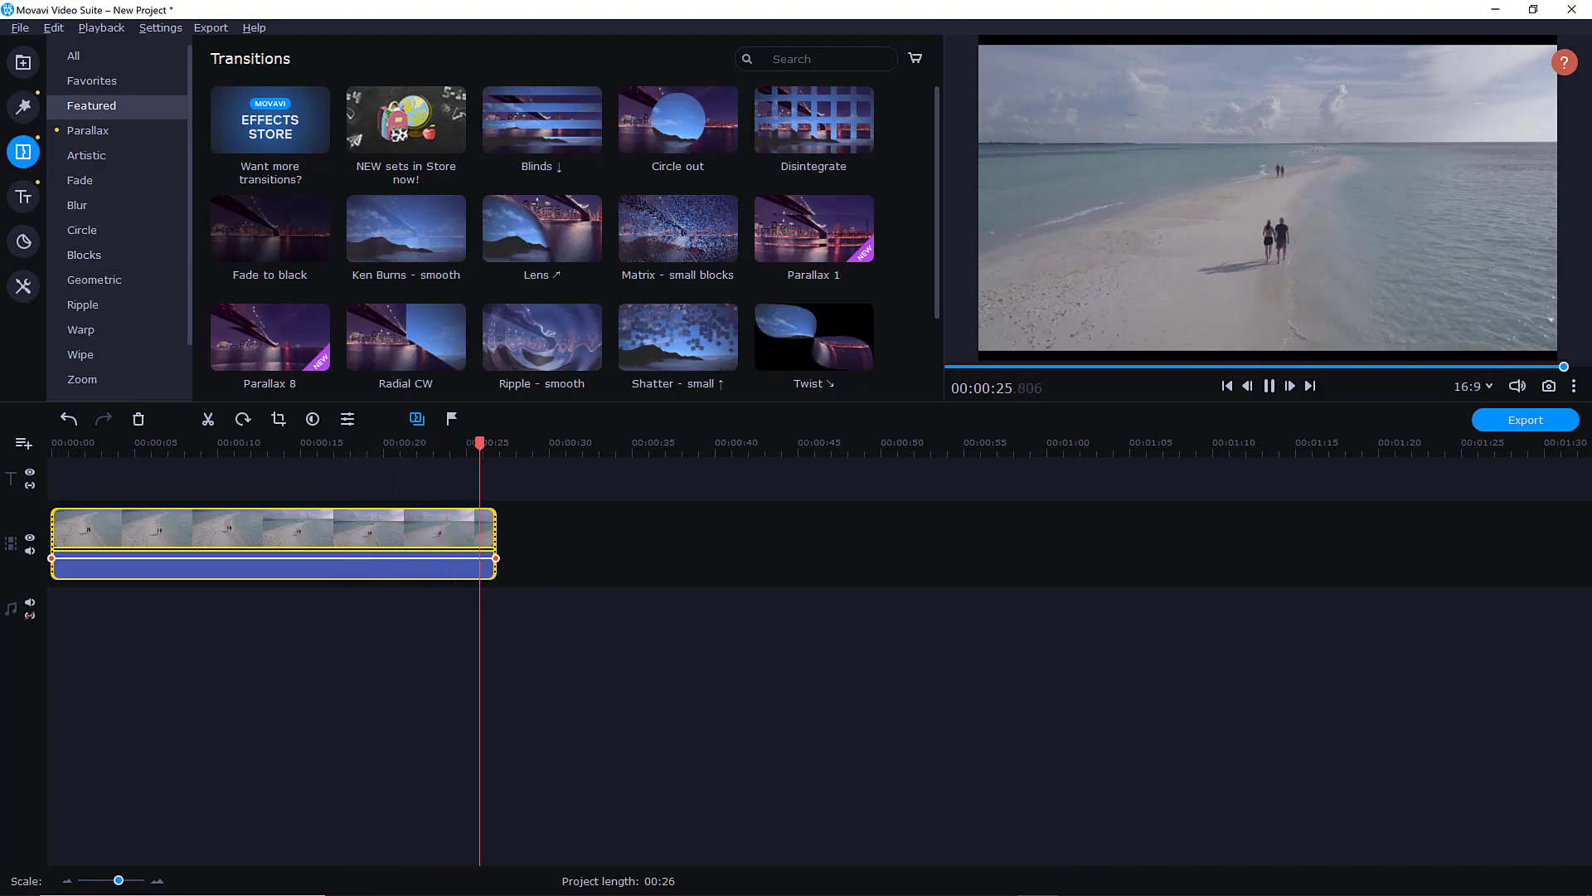
drag(1262, 266, 672, 581)
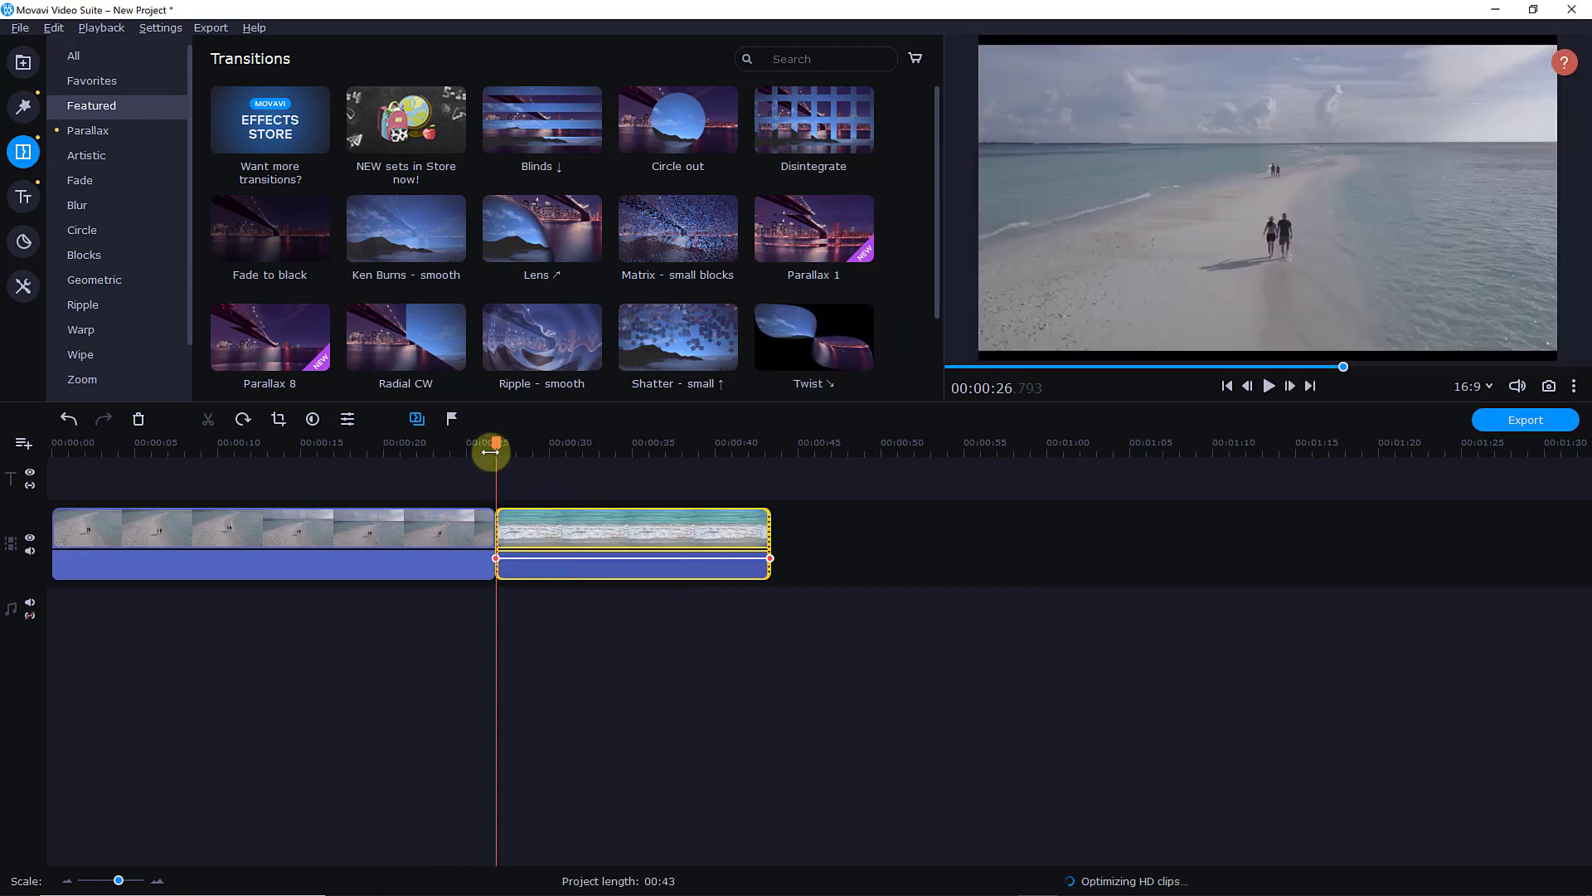
Step: Join the two clips with a Circle out transition and play it through
click(456, 442)
drag(677, 120, 480, 522)
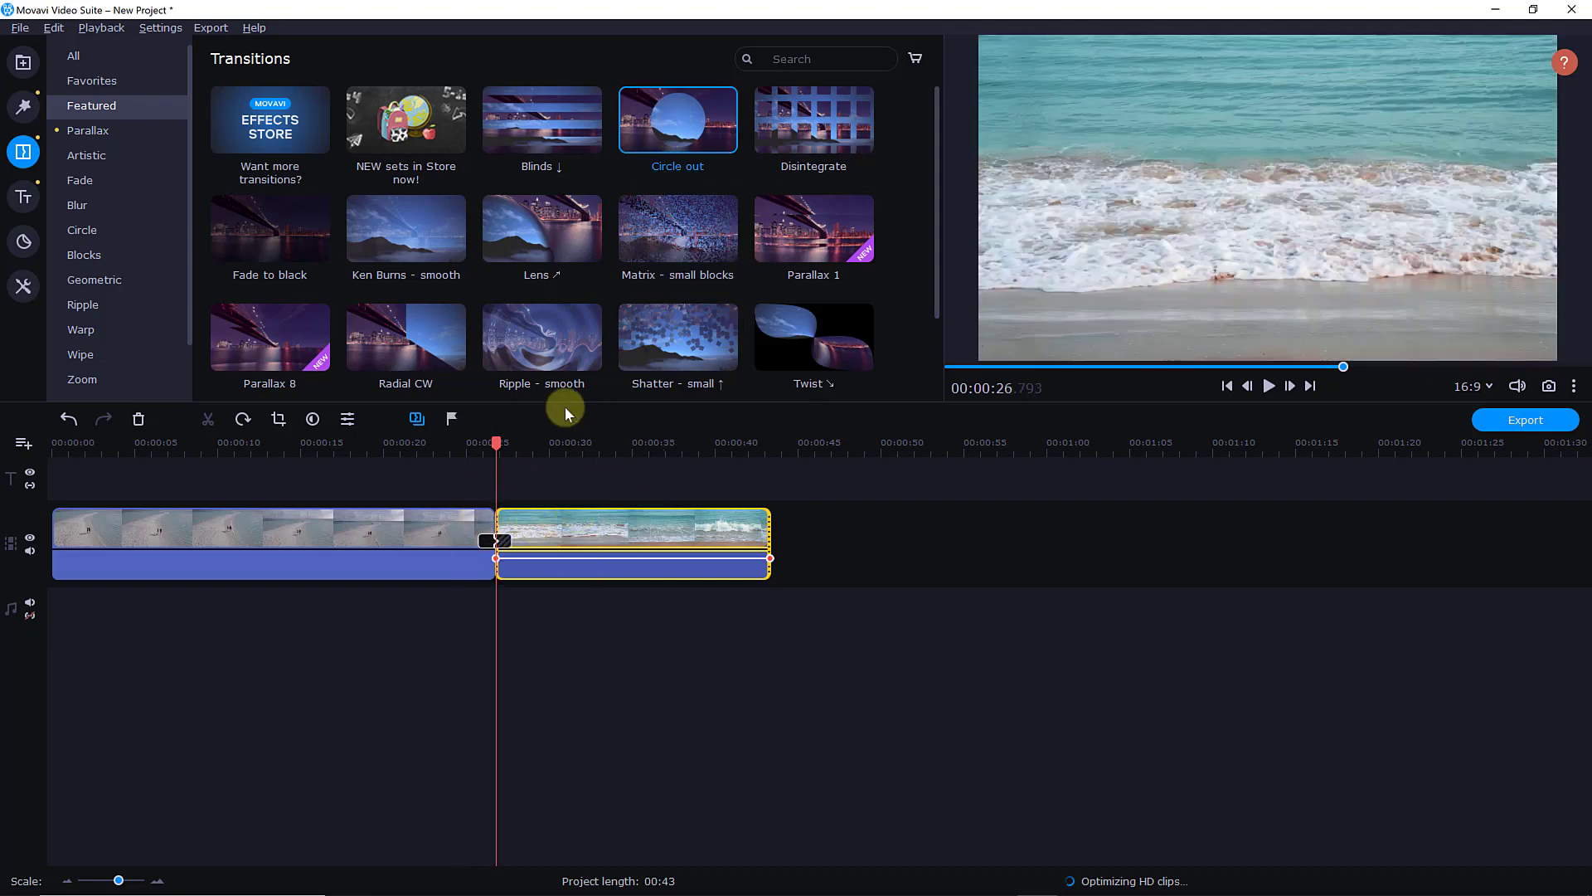
drag(501, 440, 480, 450)
key(space)
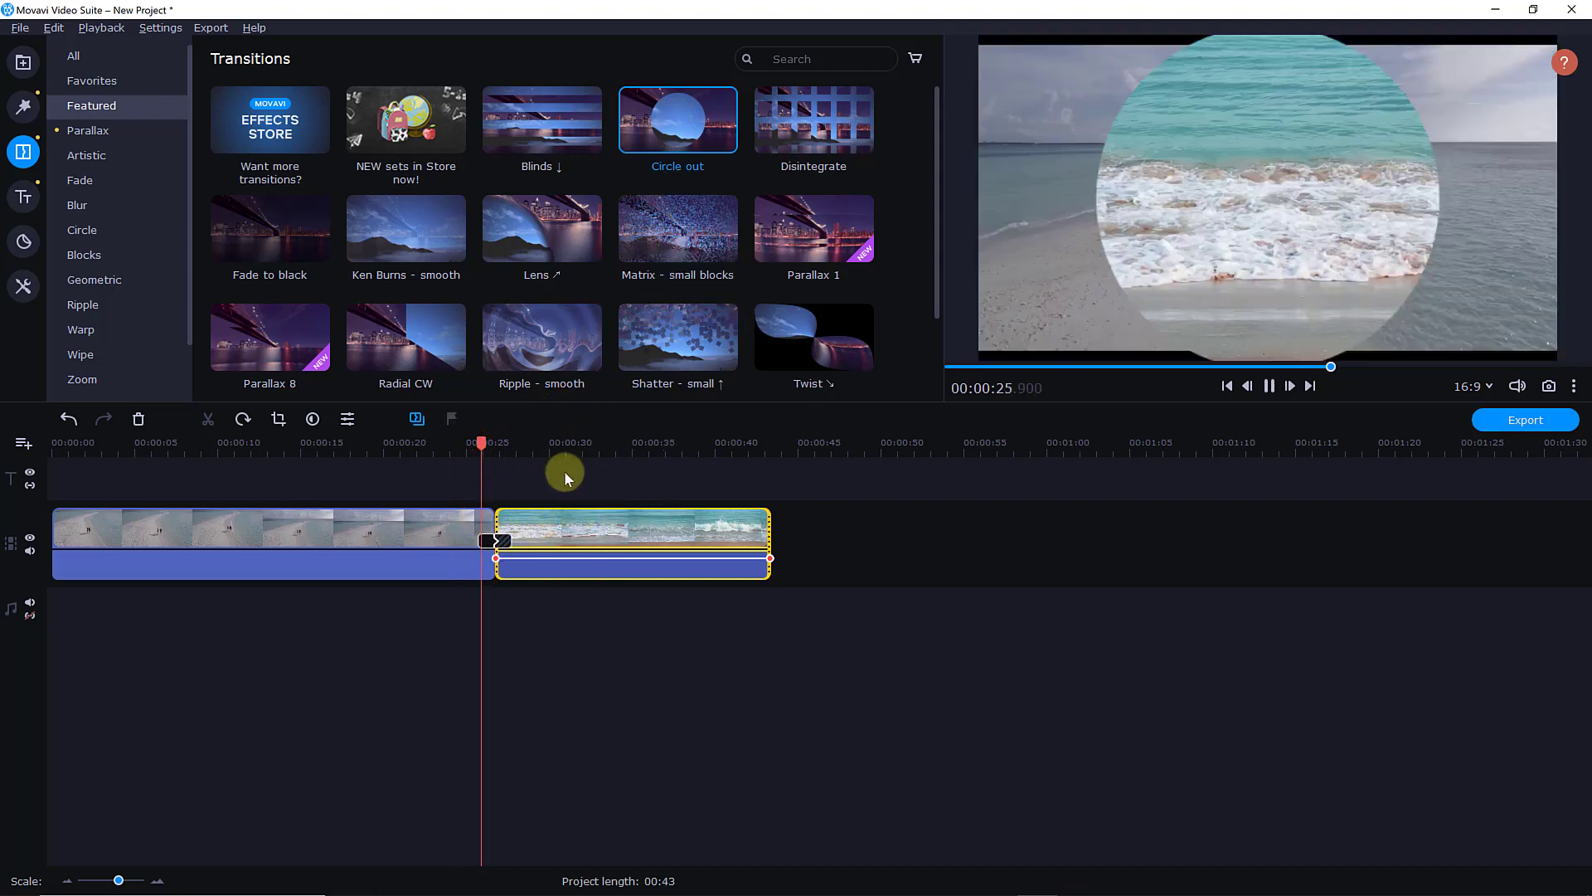
click(1269, 387)
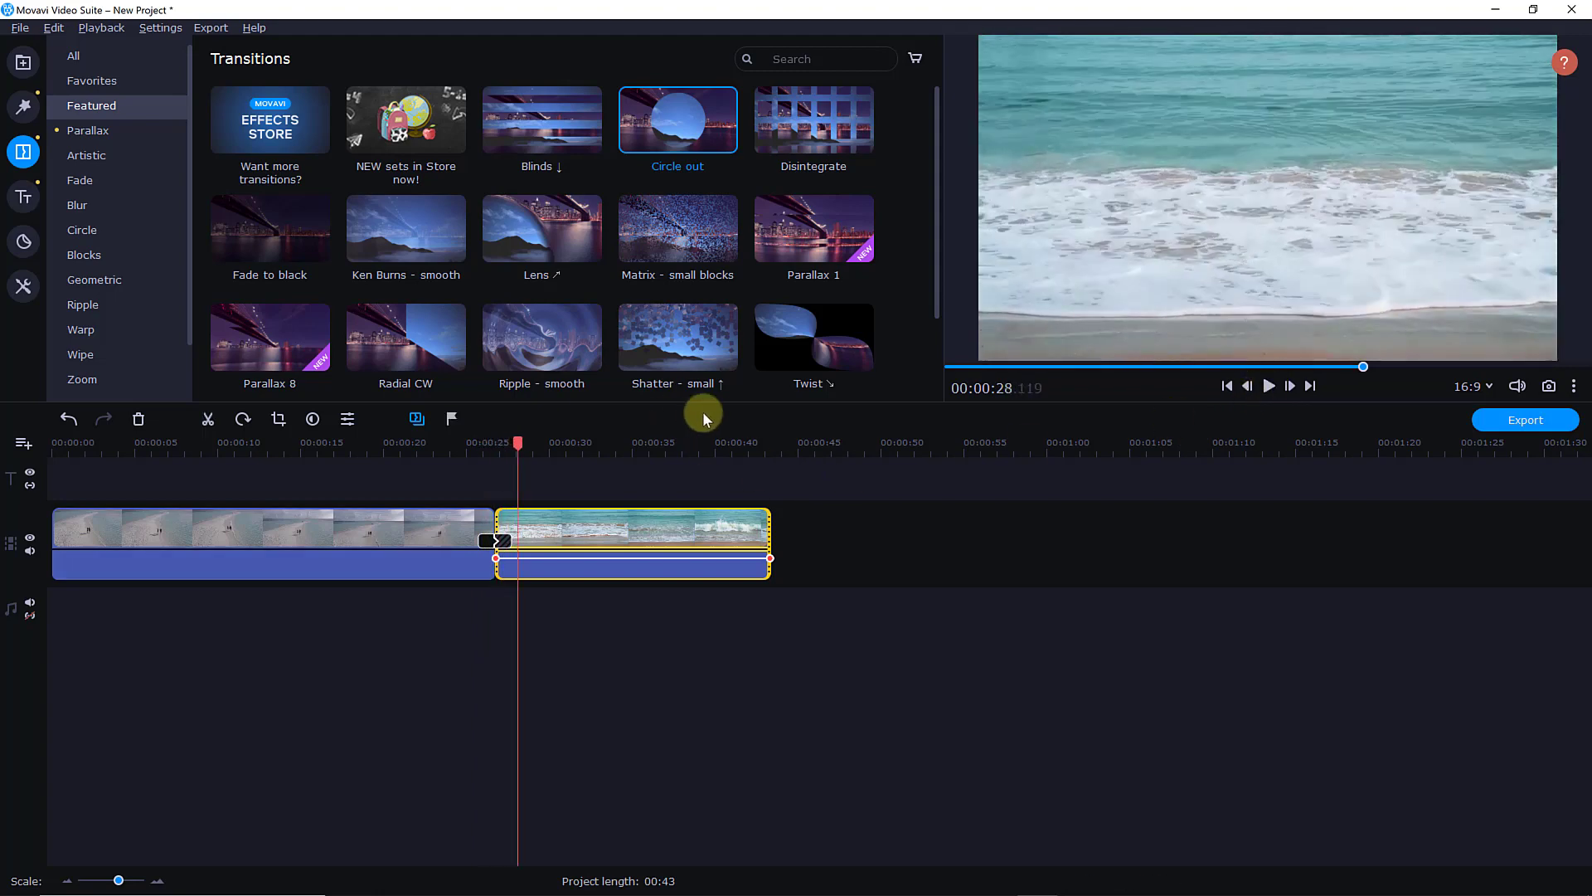
click(34, 210)
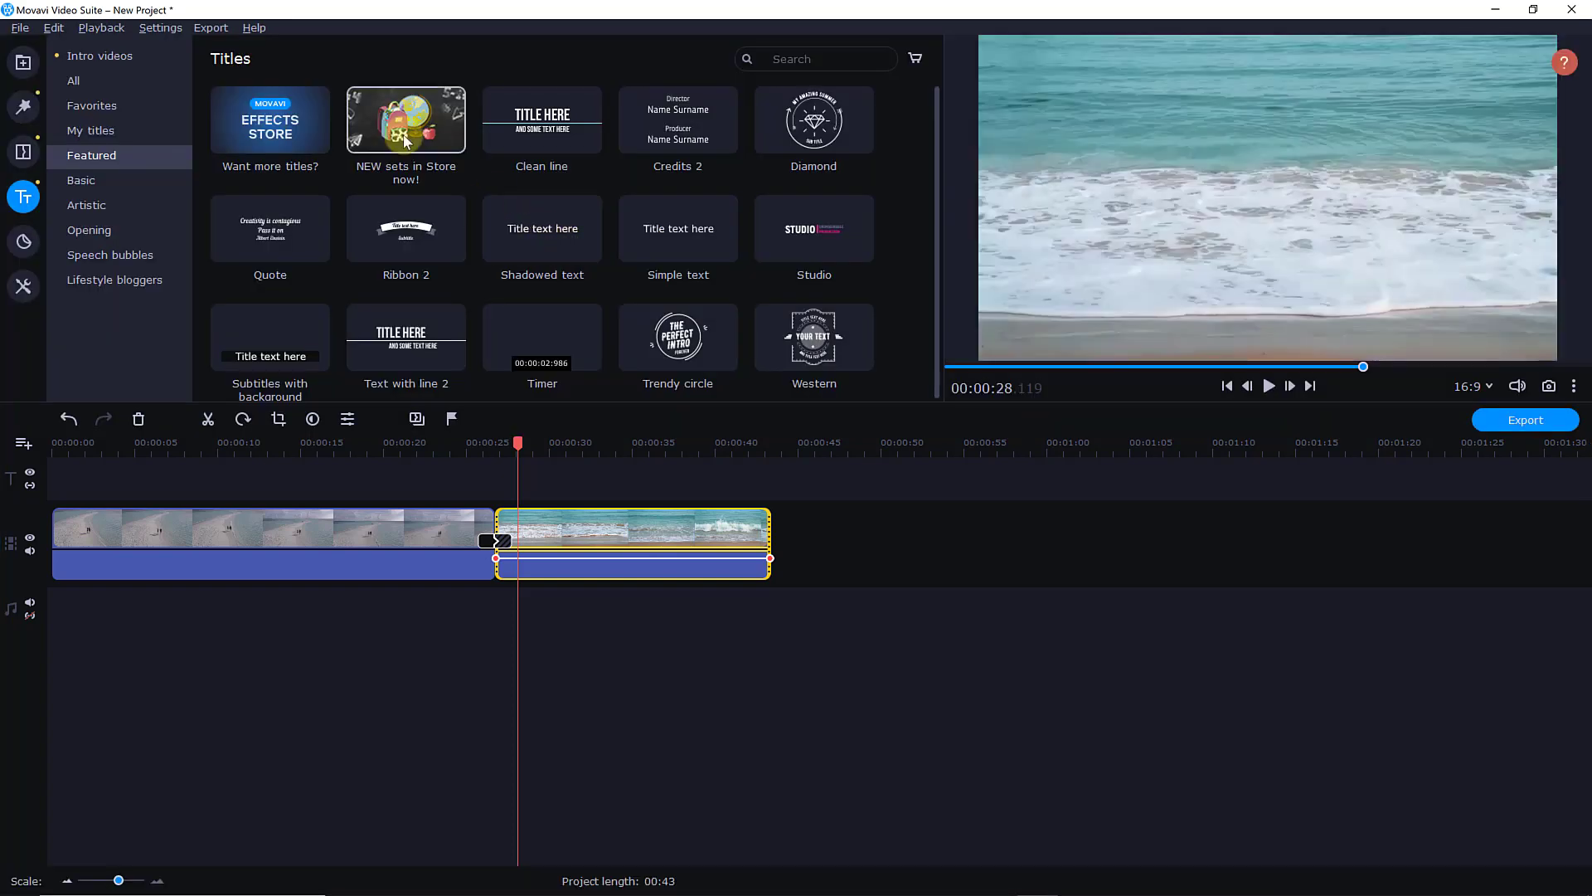
Step: Add a Clean line title at the clip join and replace TITLE with START
drag(519, 129, 476, 497)
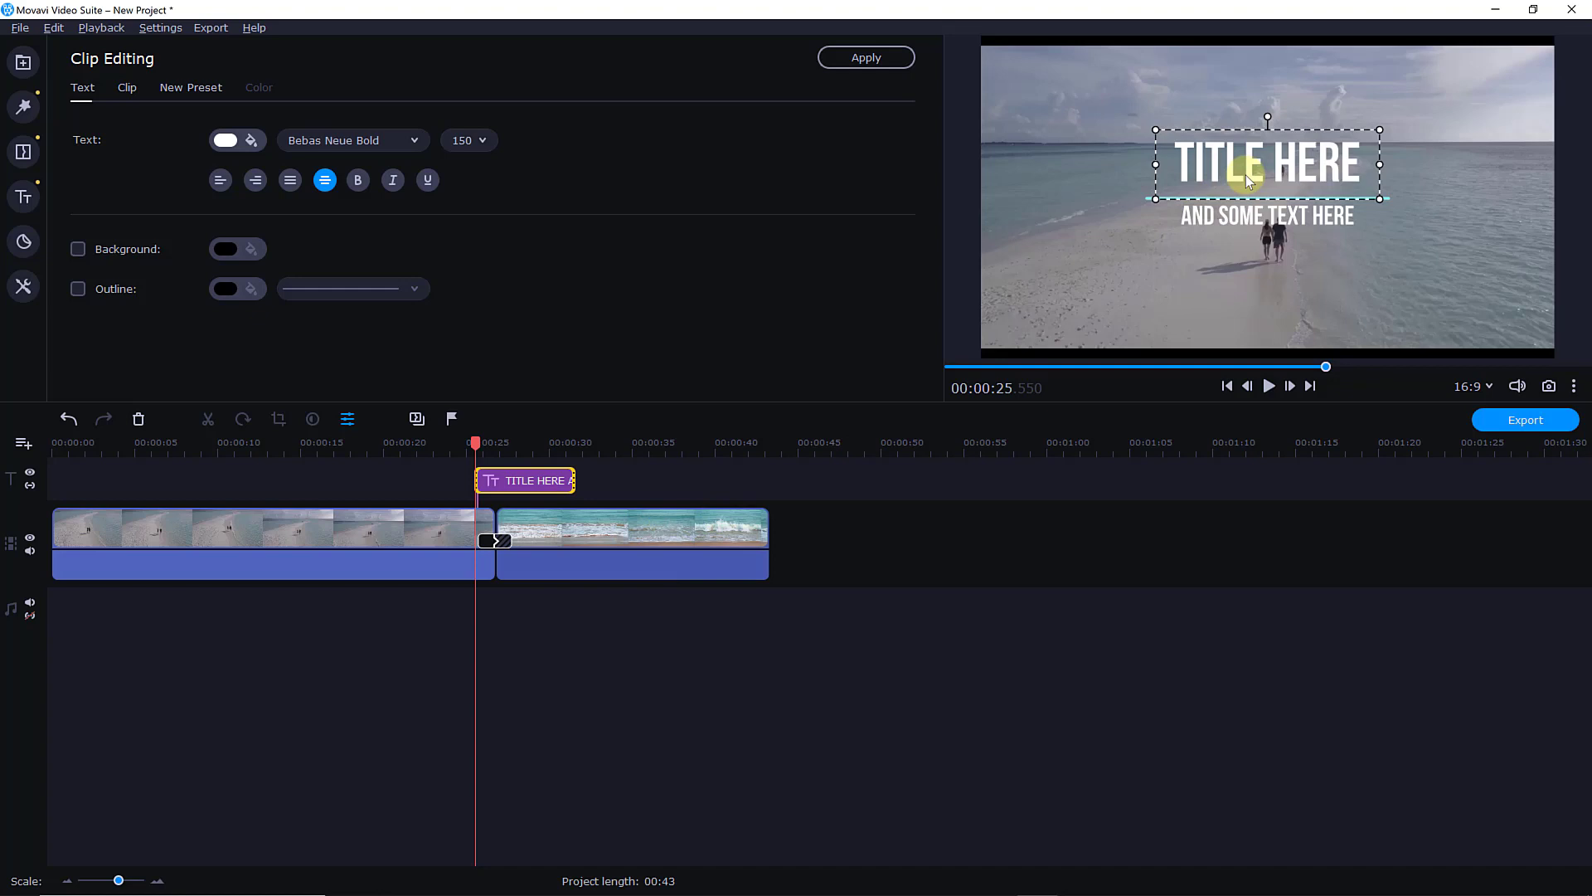
double_click(1245, 176)
text(STAR)
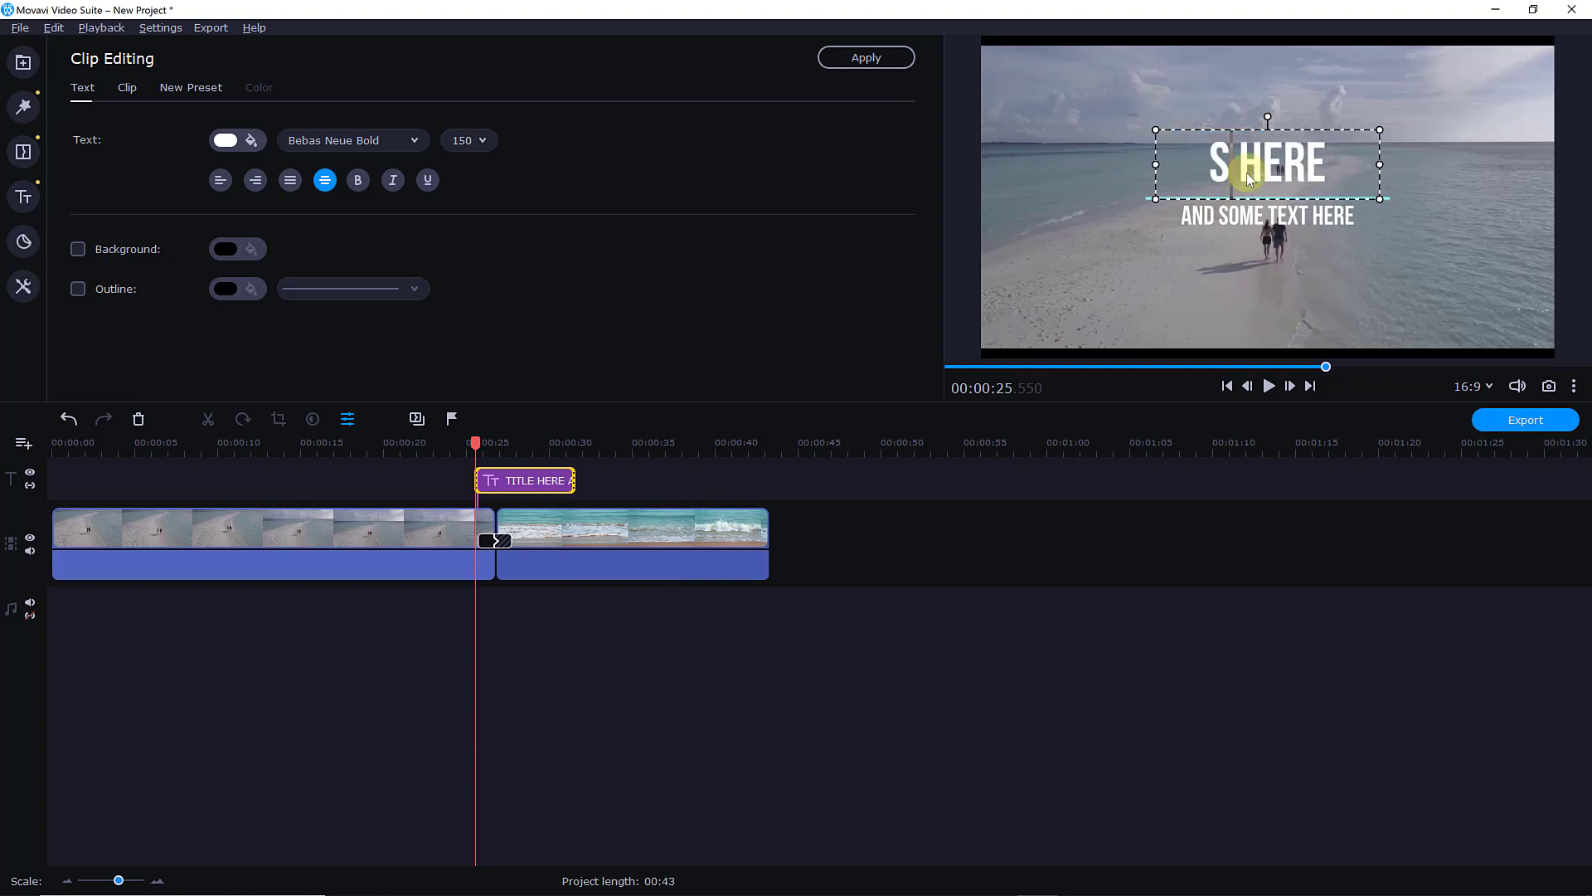
text(T)
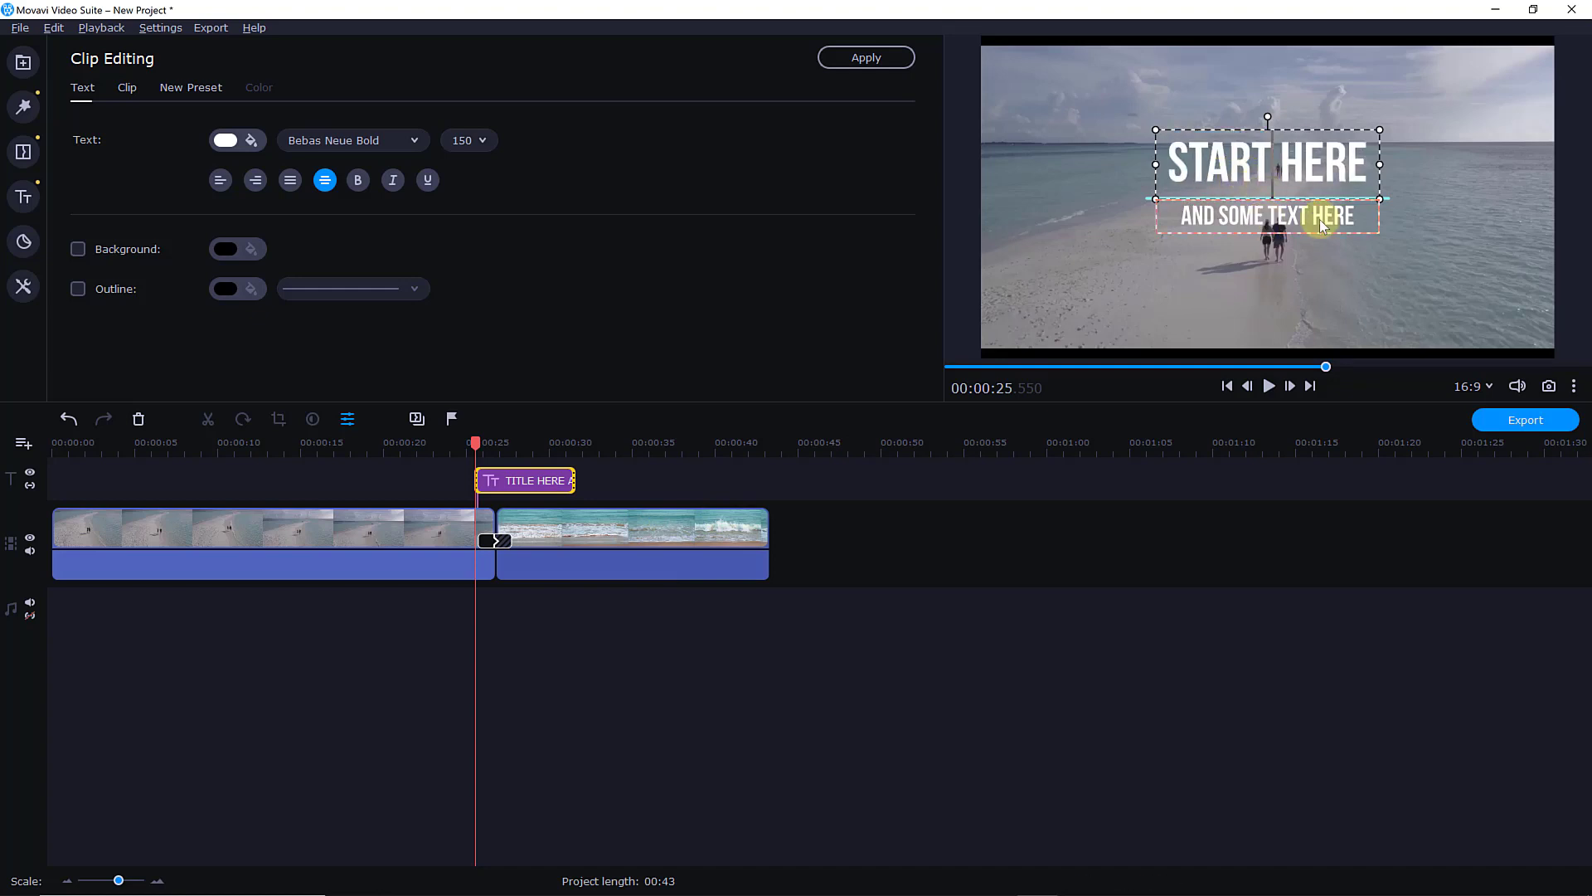
click(24, 241)
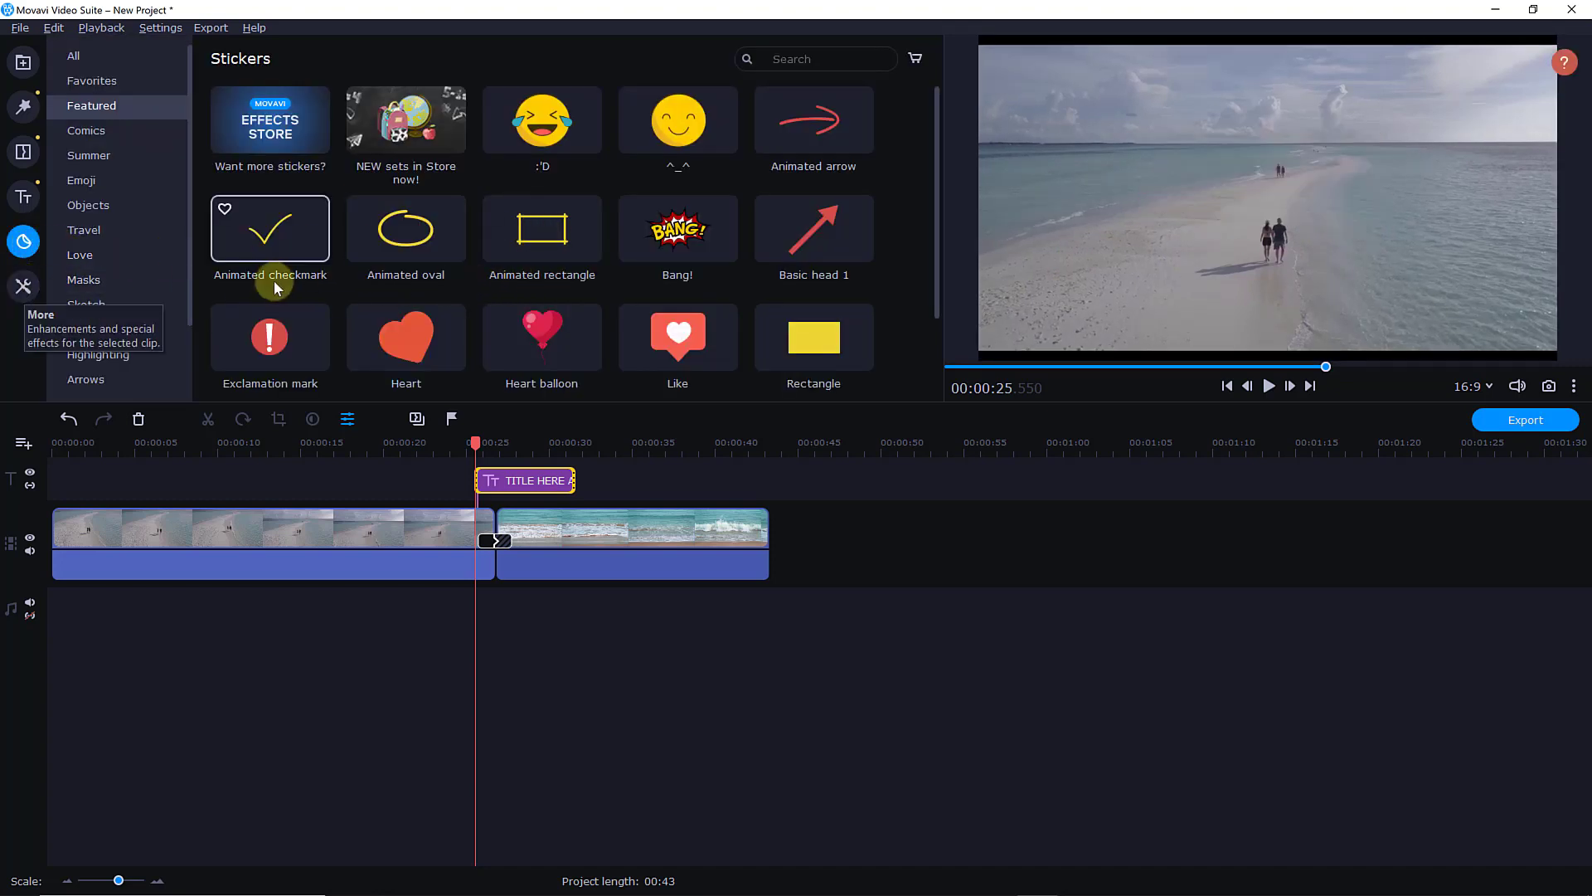
click(23, 286)
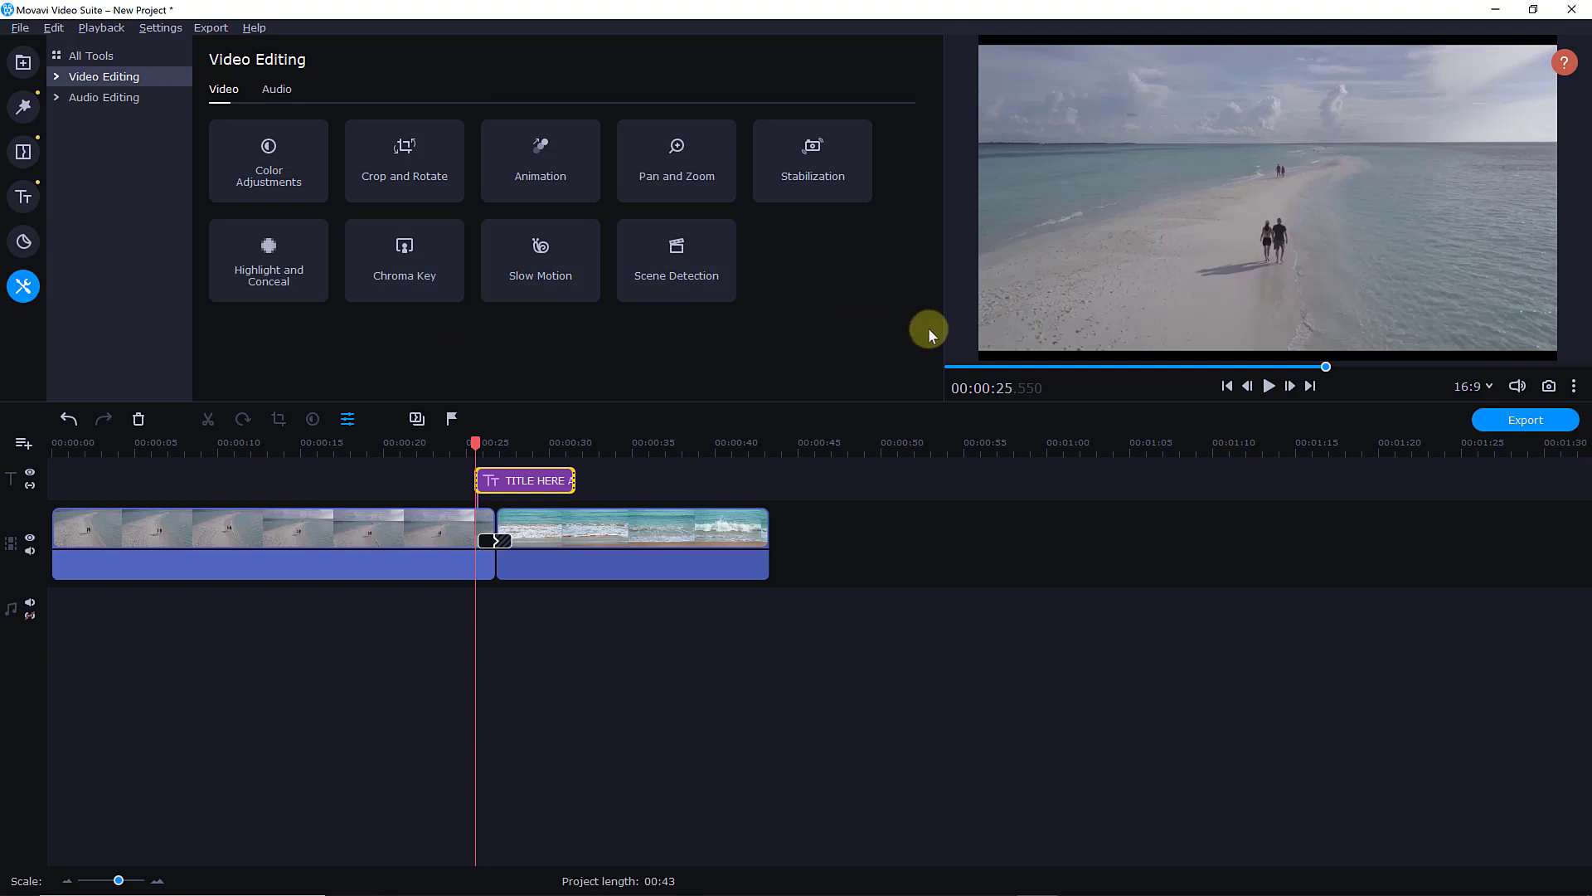
Step: Review the export formats and Upload to YouTube options, then close the editor
click(1492, 420)
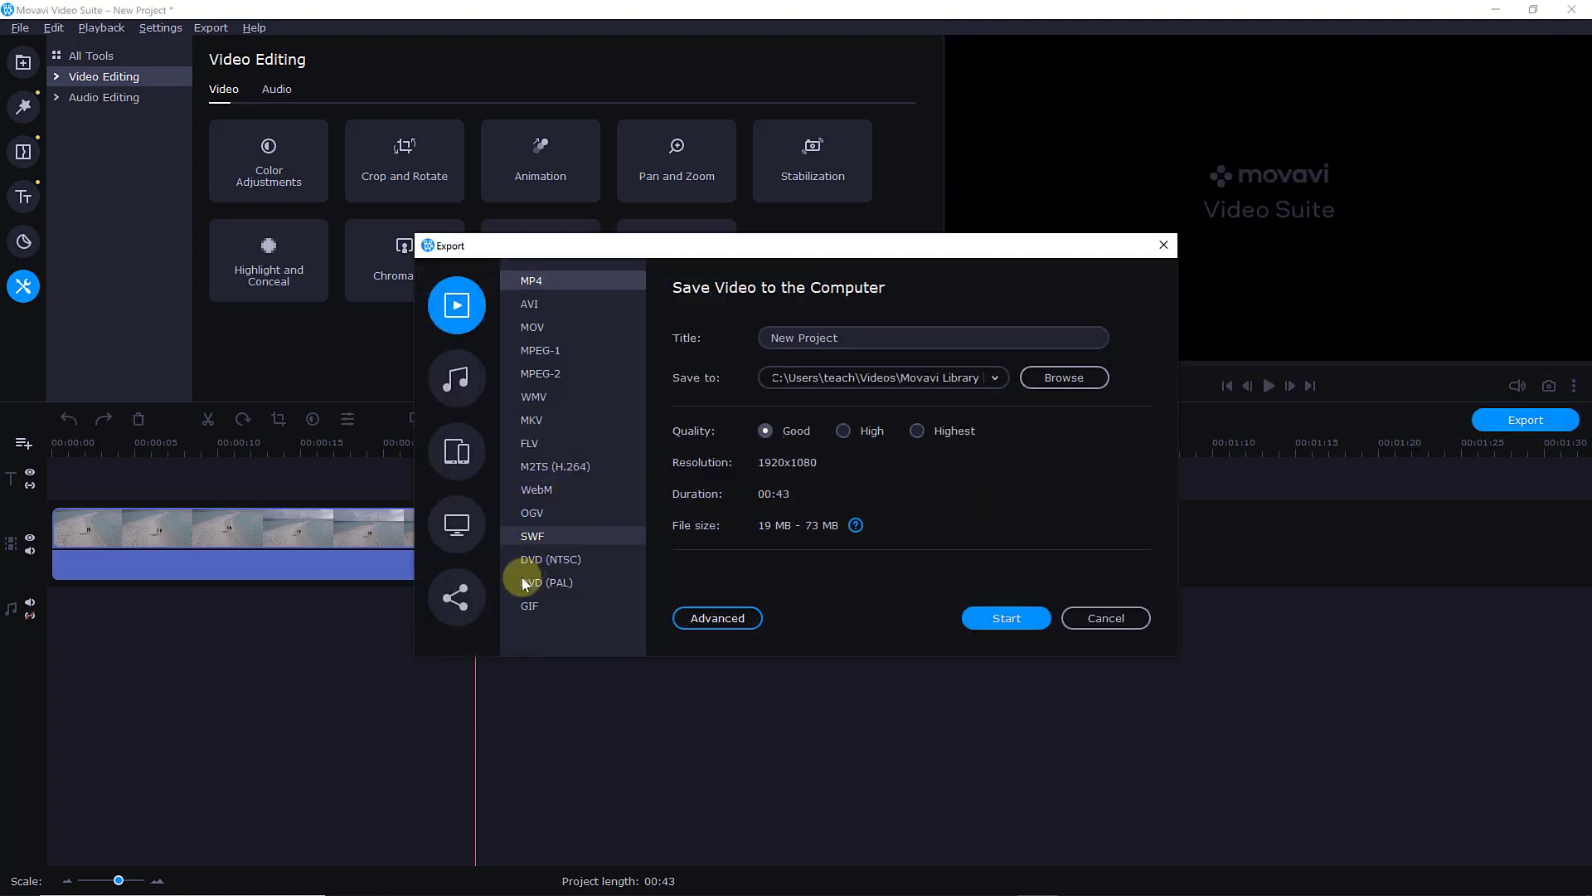
click(472, 608)
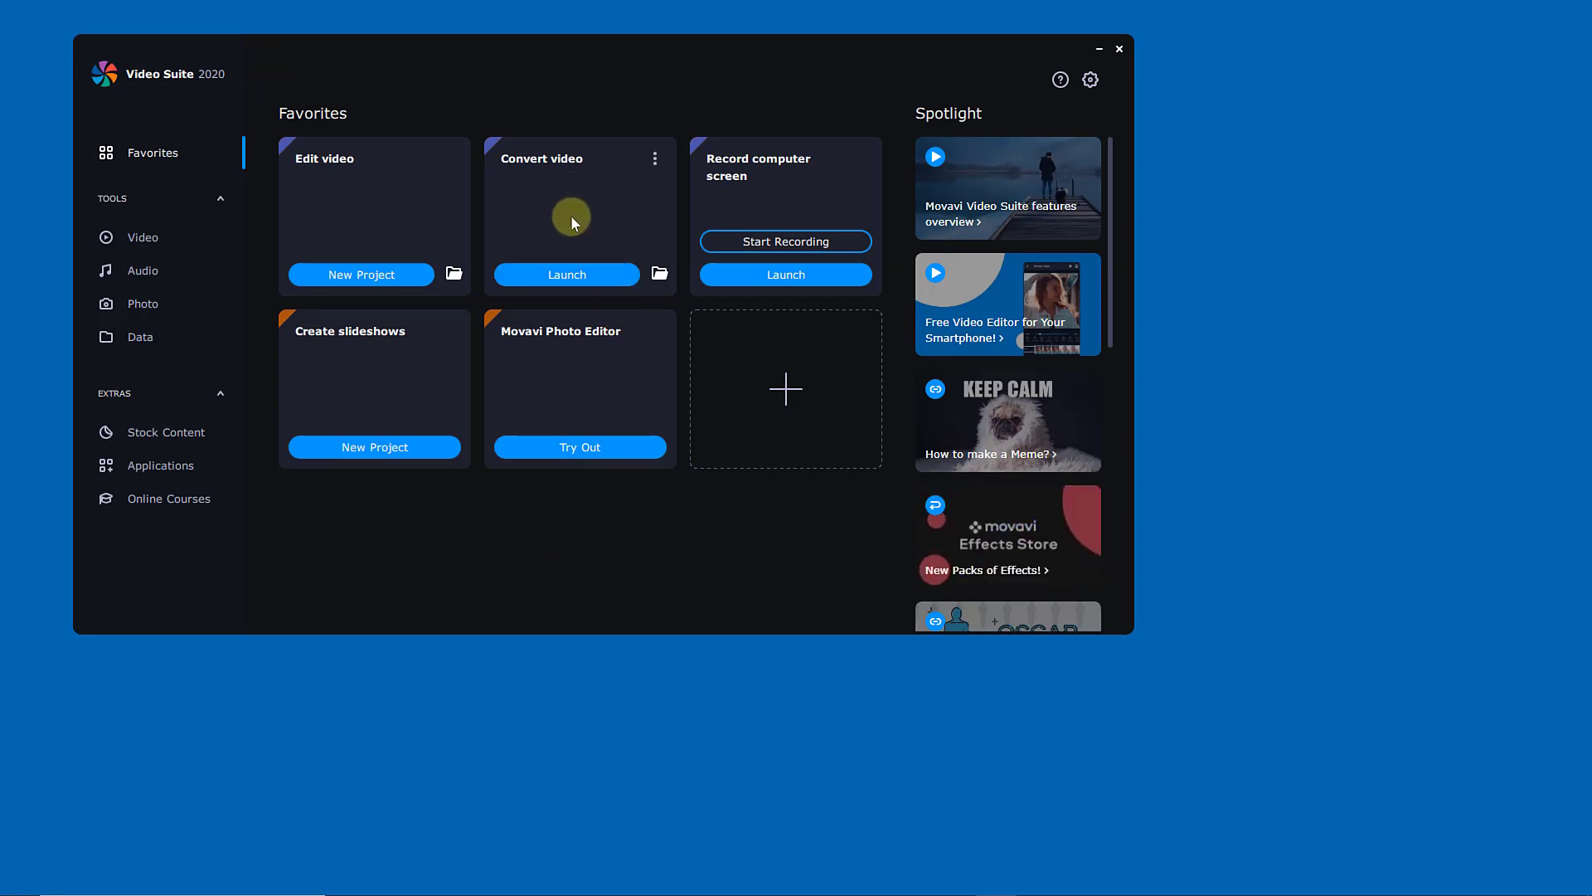
Step: Launch the converter from the Convert video card and move its window into place
click(563, 281)
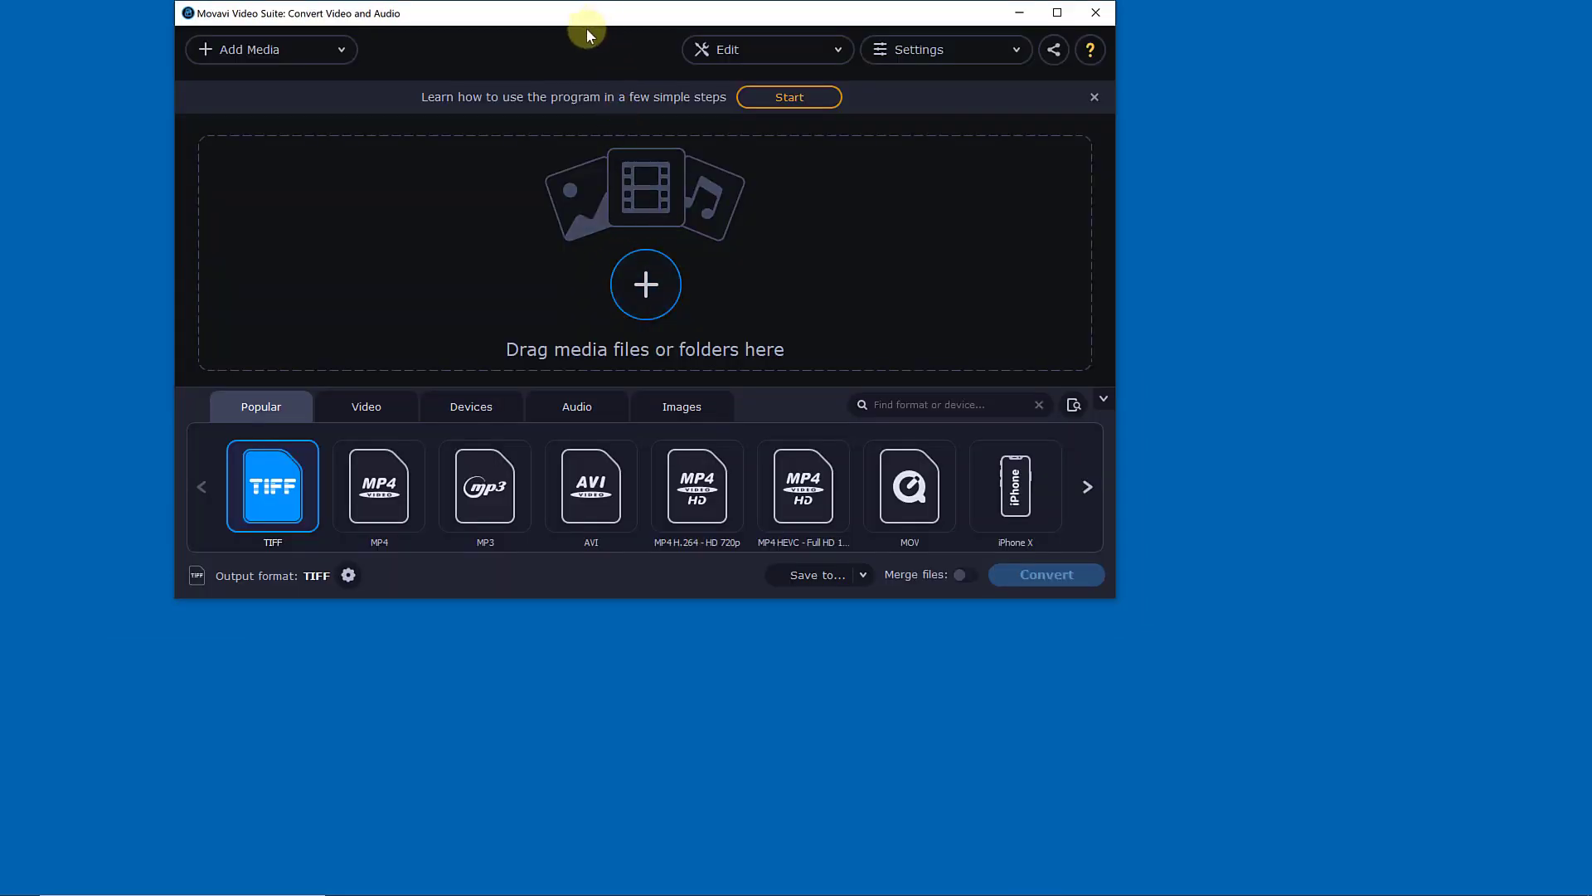
drag(586, 29, 579, 57)
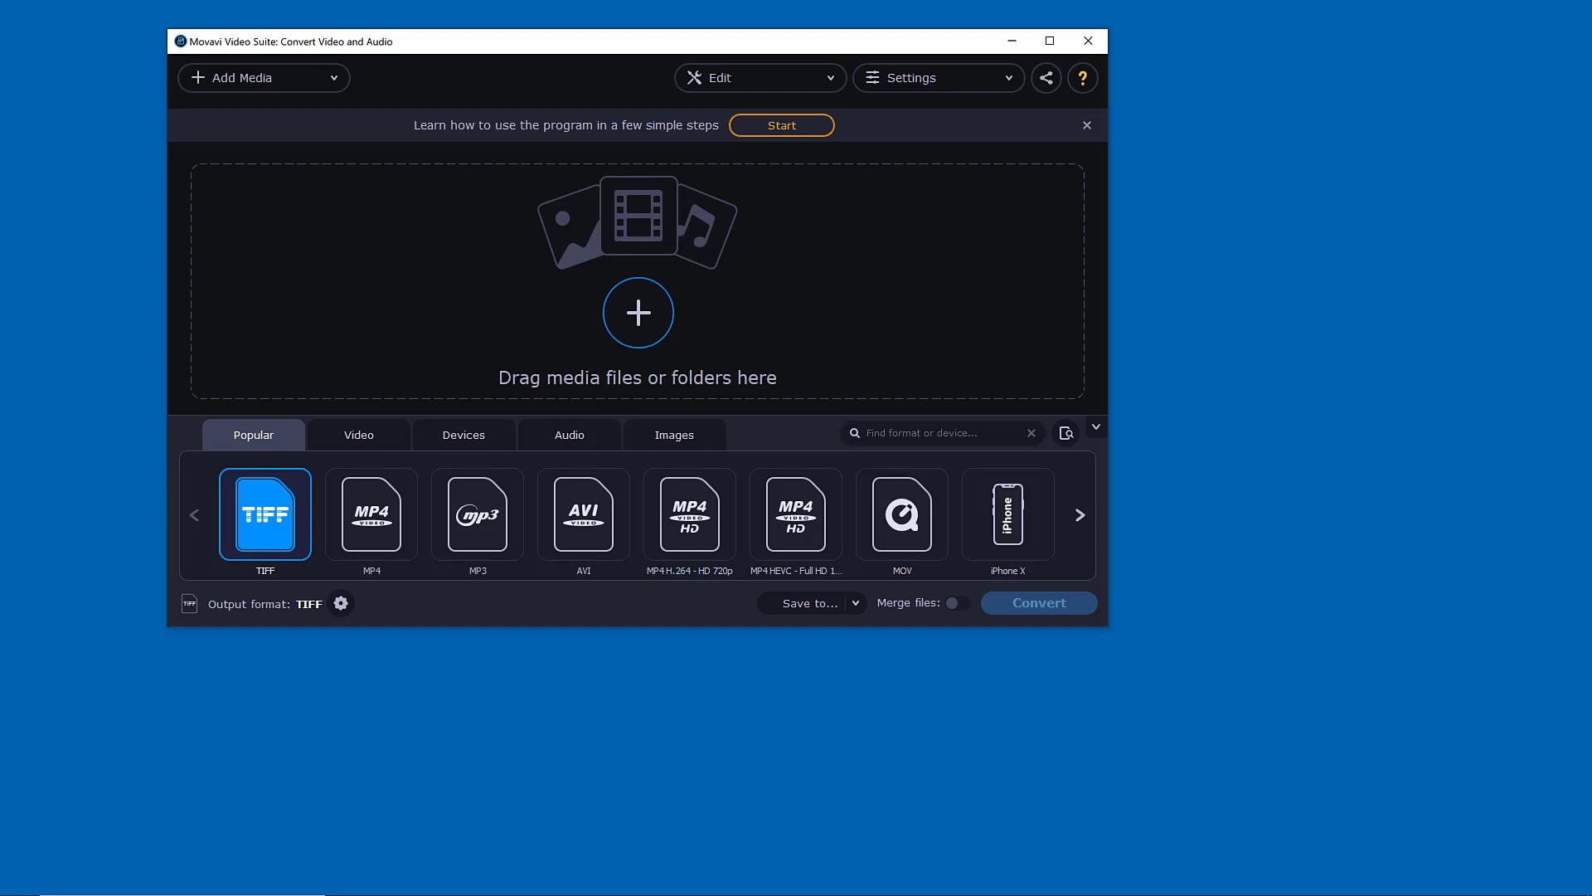
Step: Add IMG_1140.MOV to the converter with the Small GIF output preset
drag(660, 306, 654, 302)
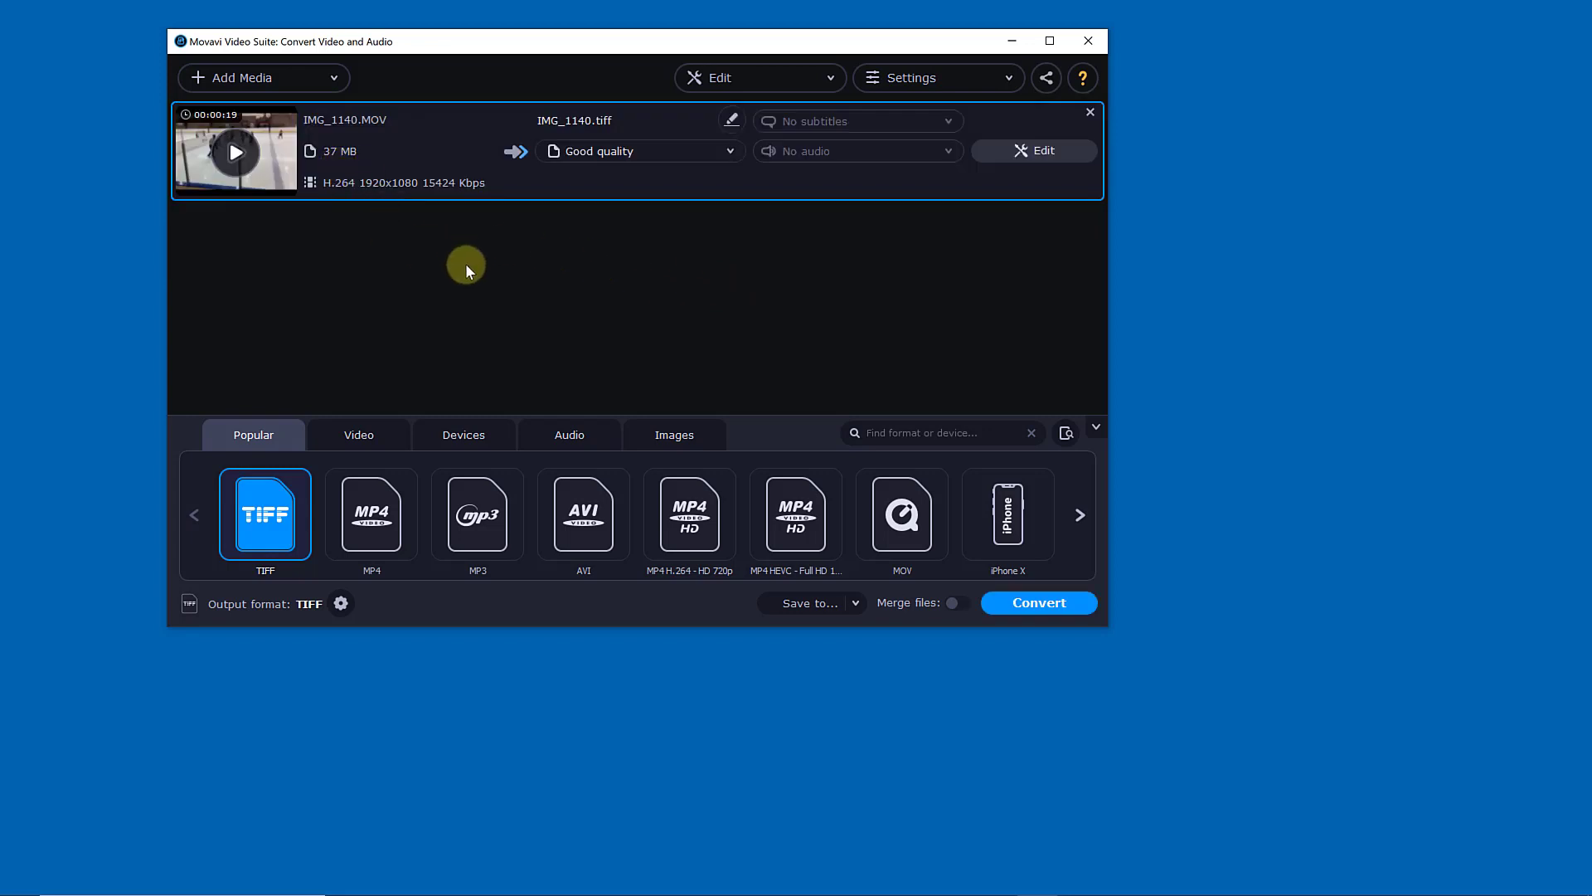
click(365, 434)
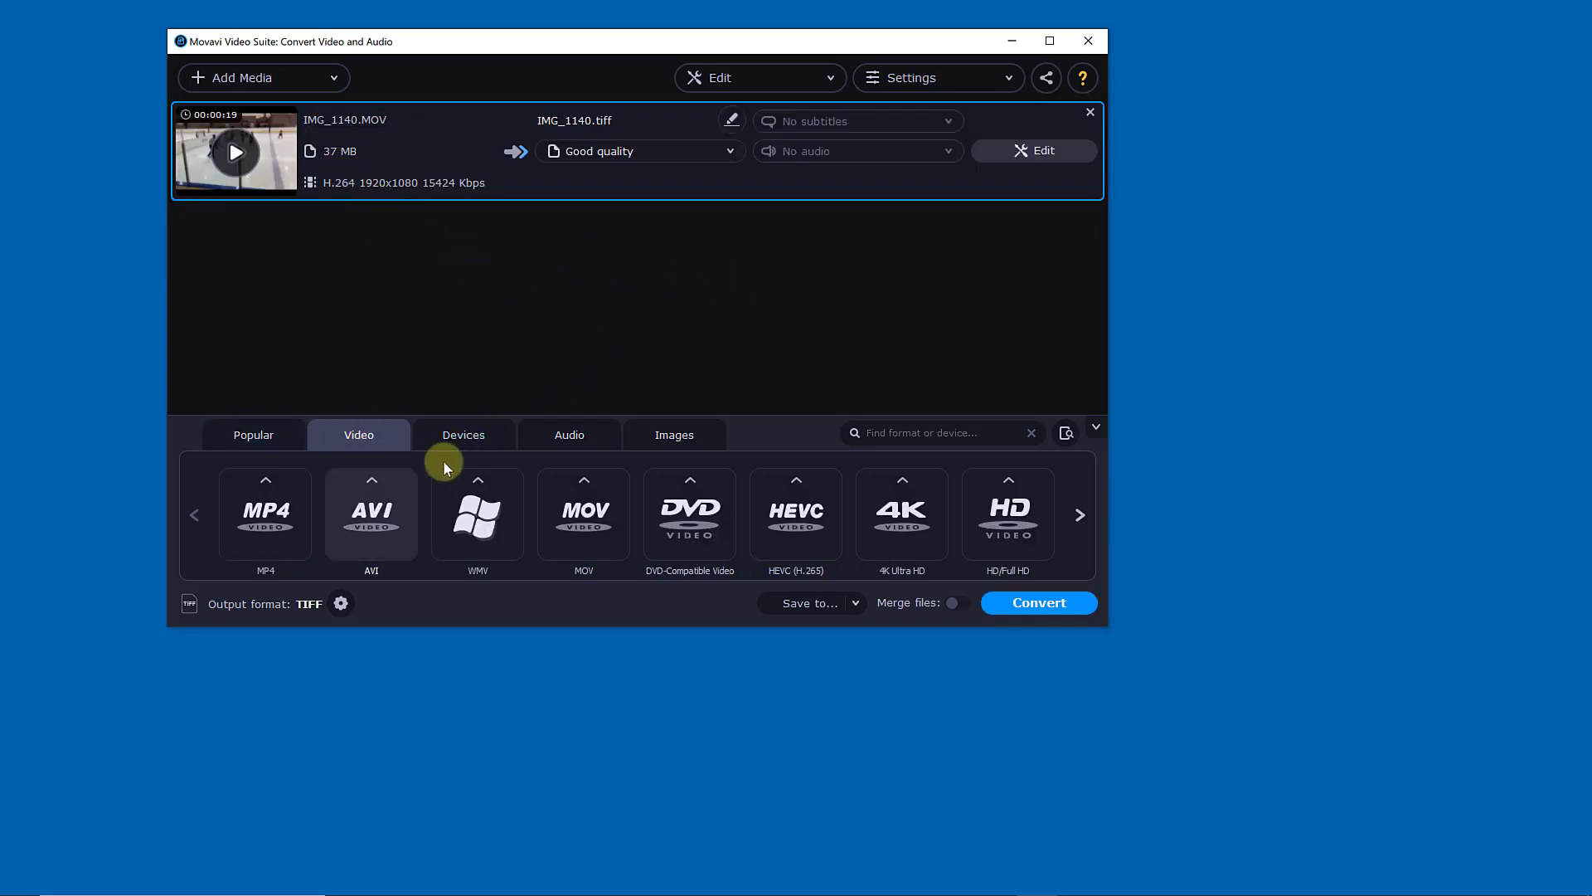
click(659, 437)
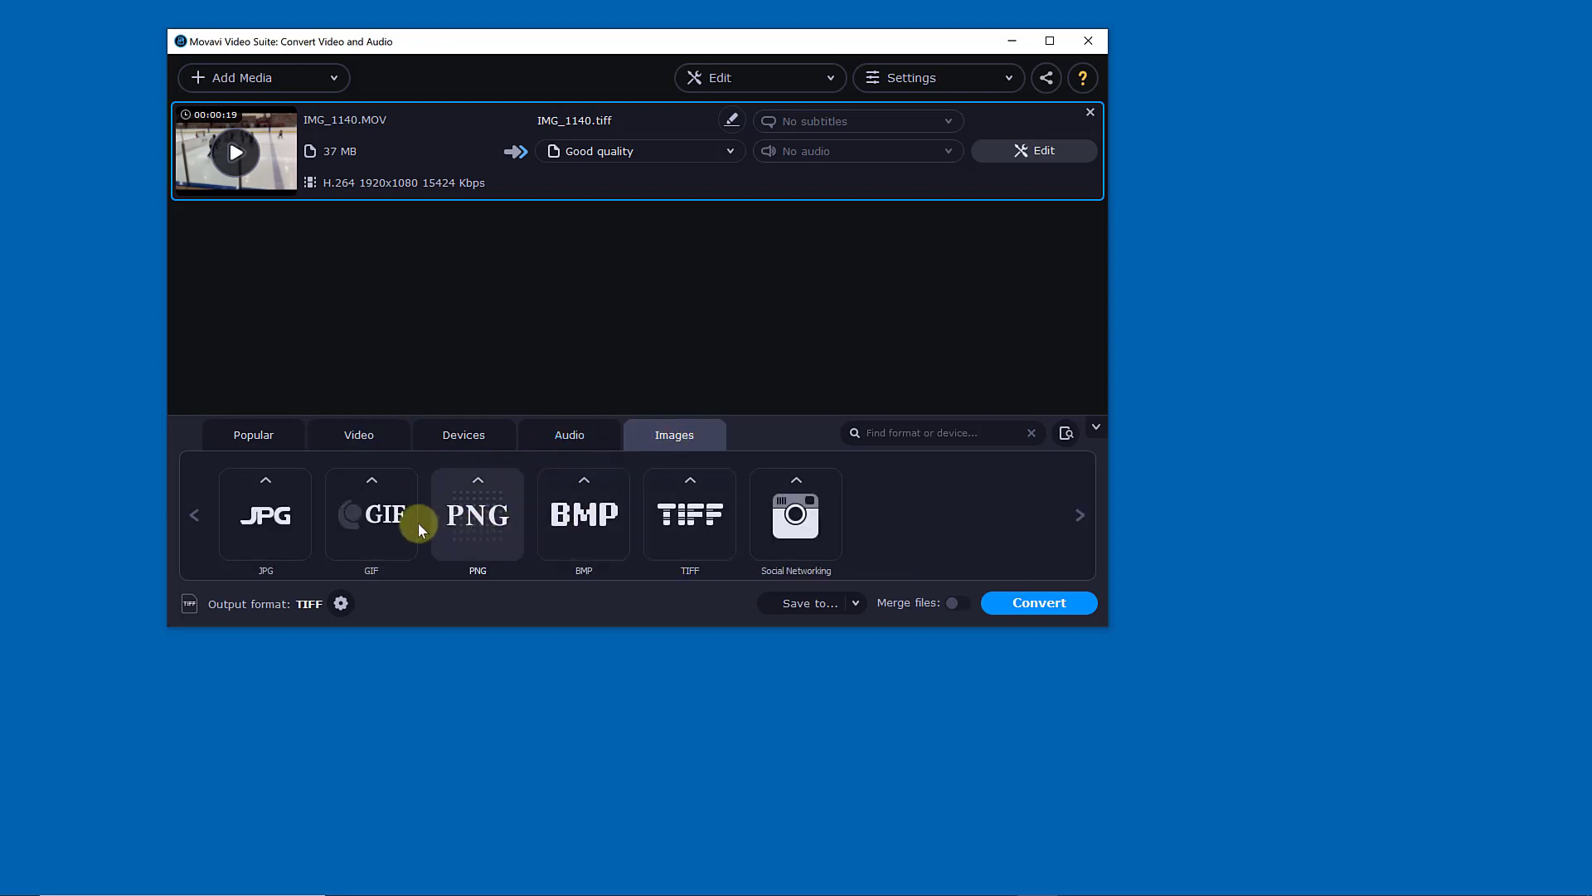
click(390, 524)
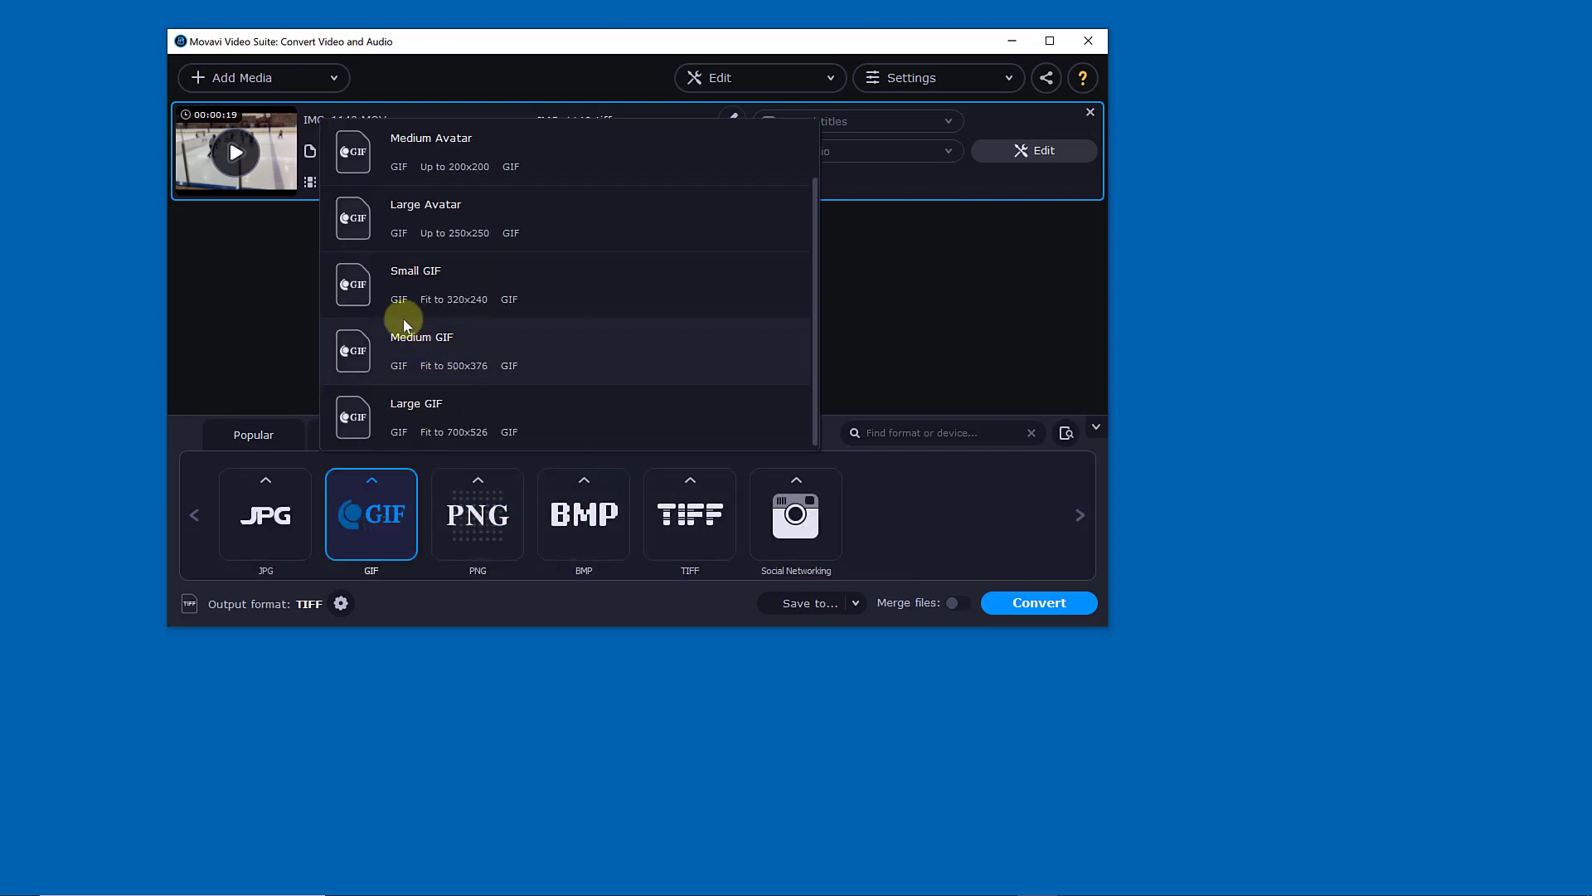
click(405, 288)
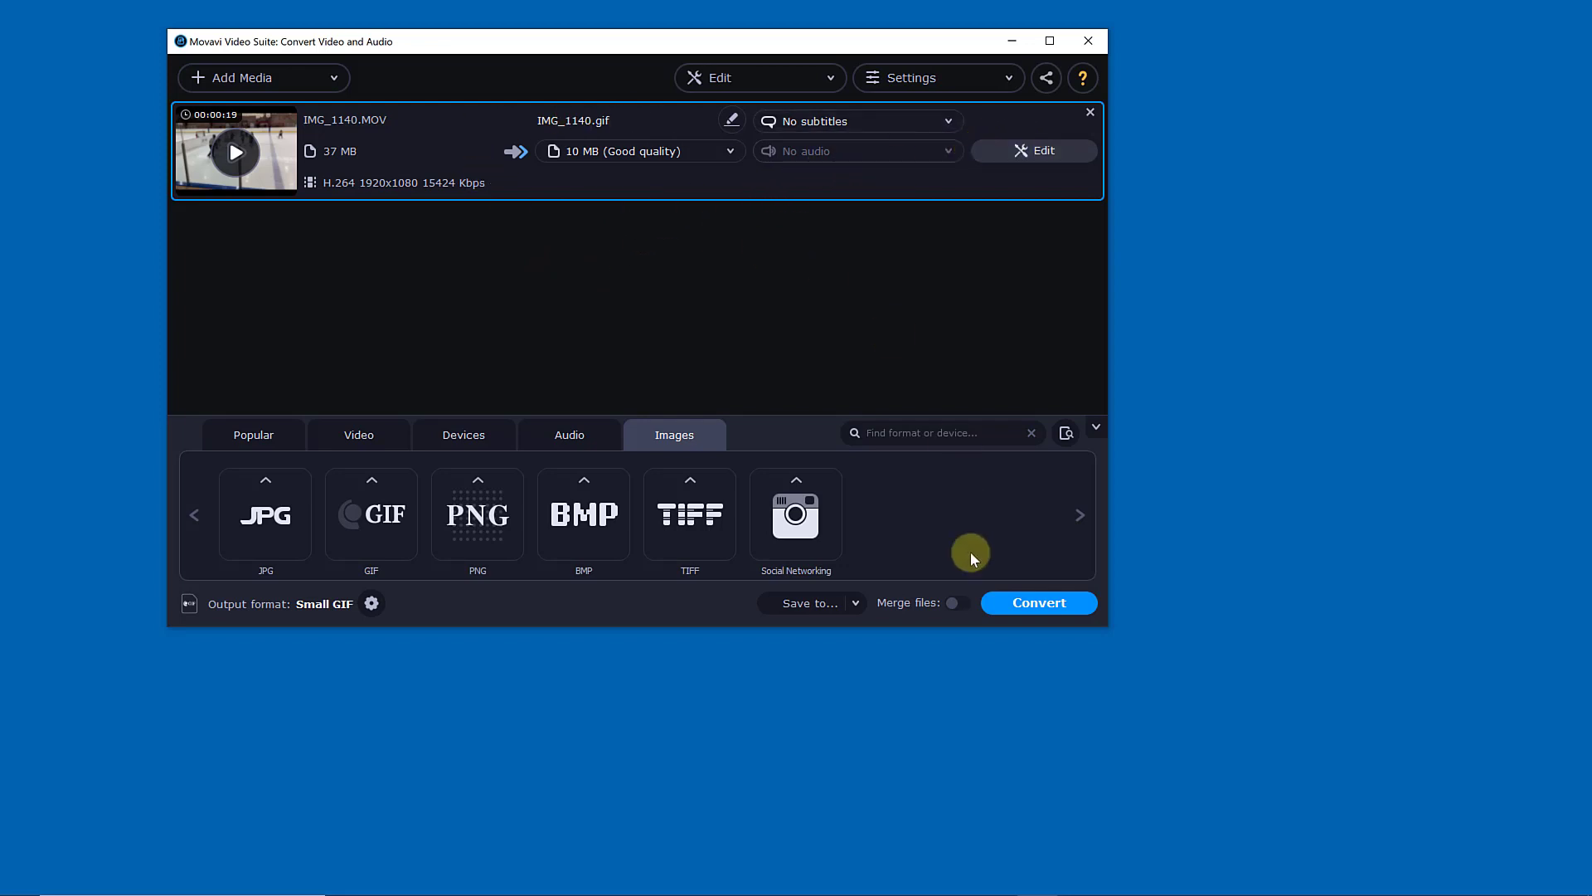
click(1064, 598)
Step: Trim IMG_1140.MOV to 6.540–13.278 seconds and convert it to GIF
click(1034, 155)
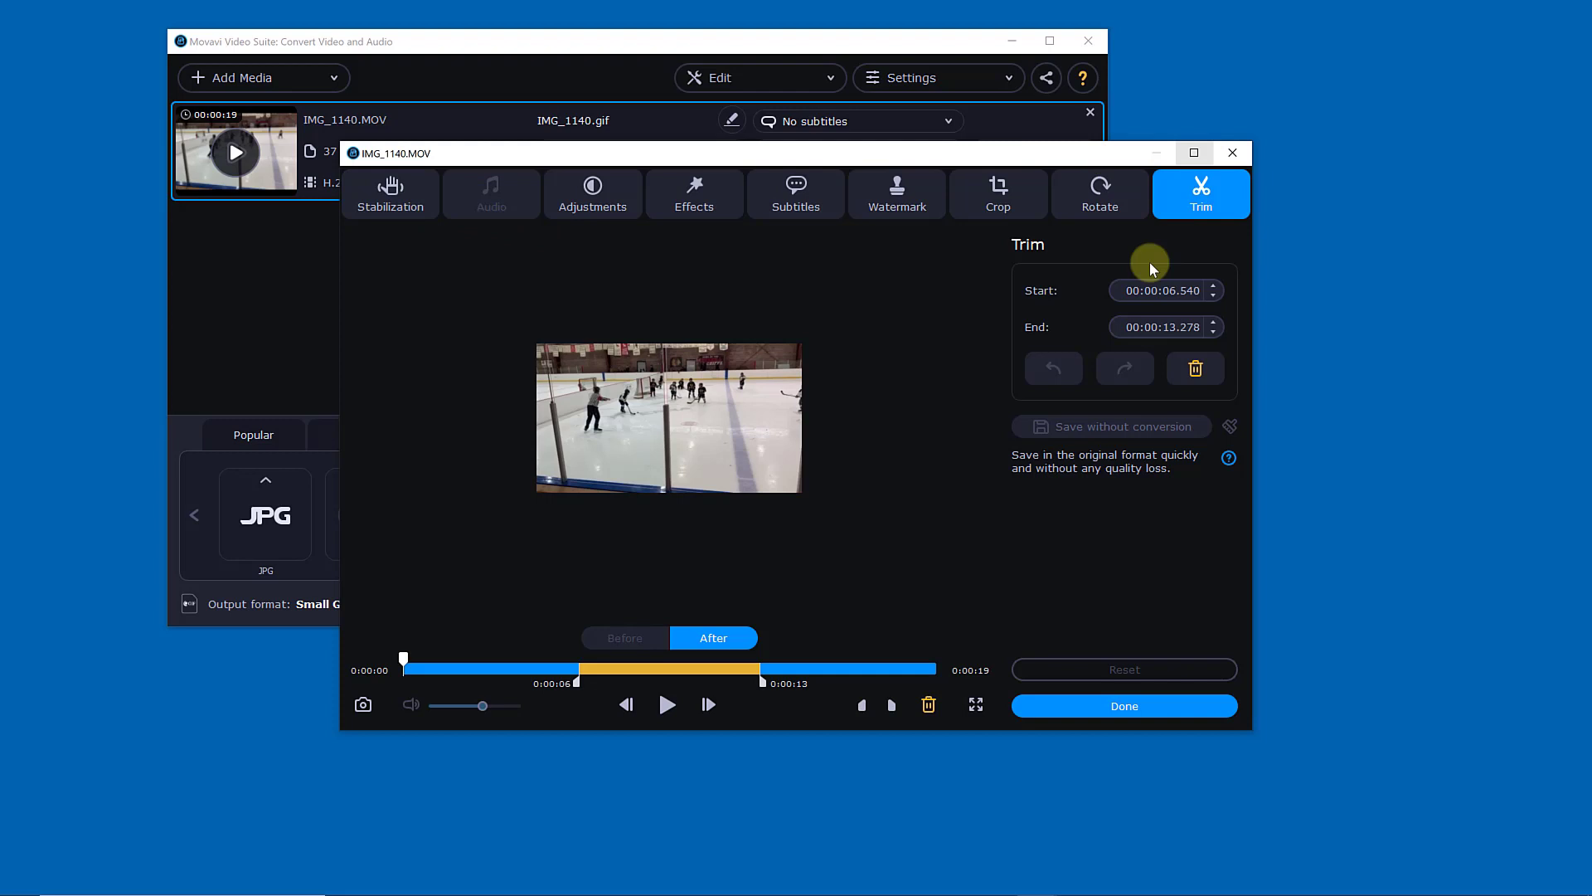
click(1130, 706)
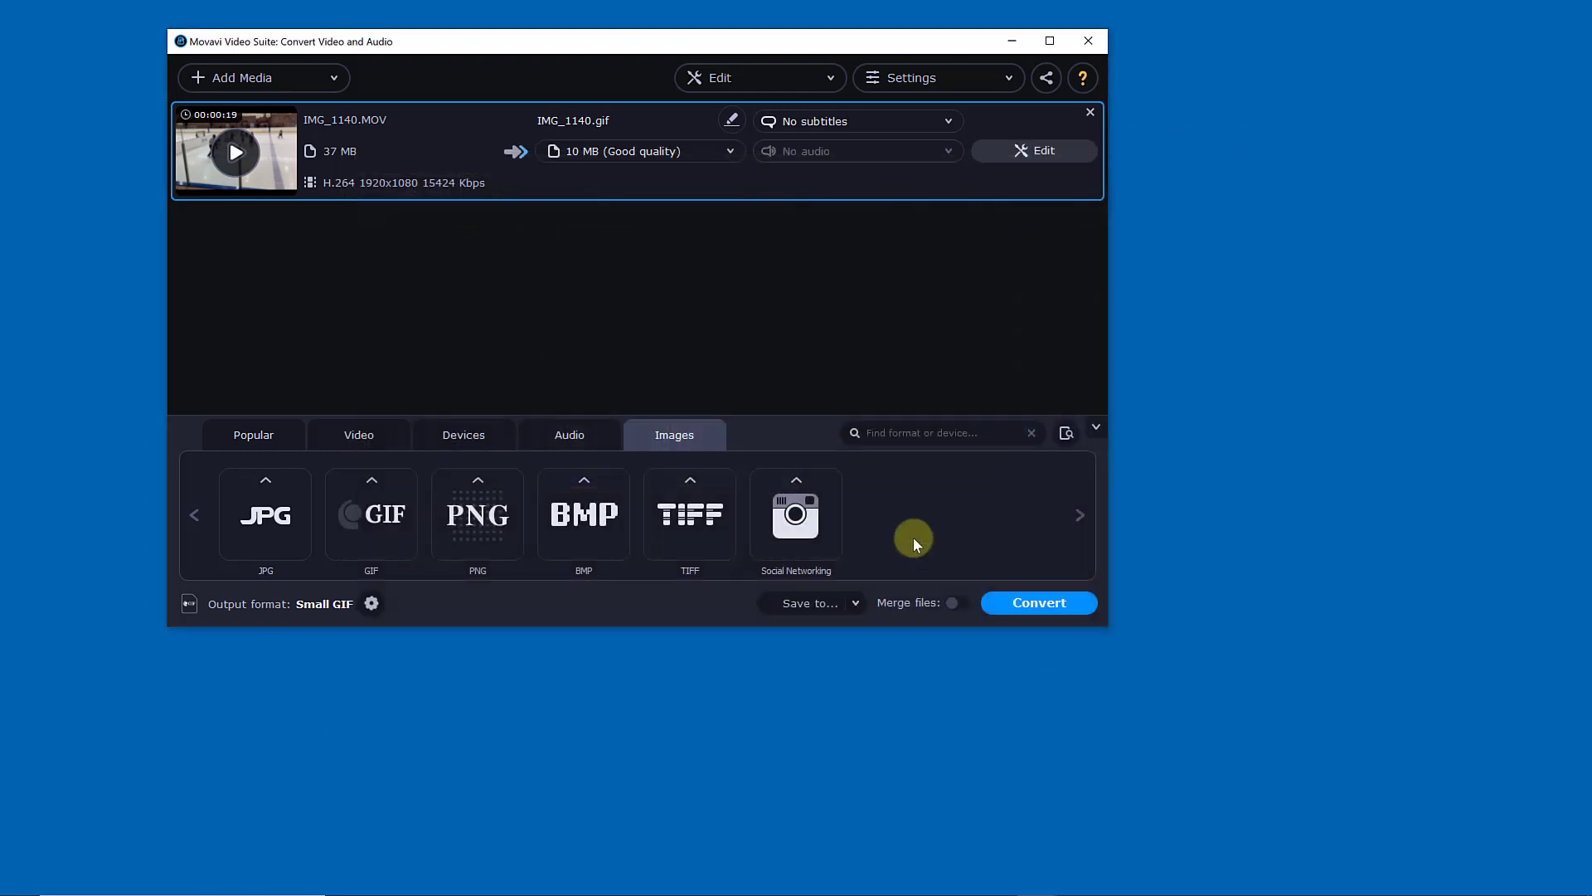
click(1033, 602)
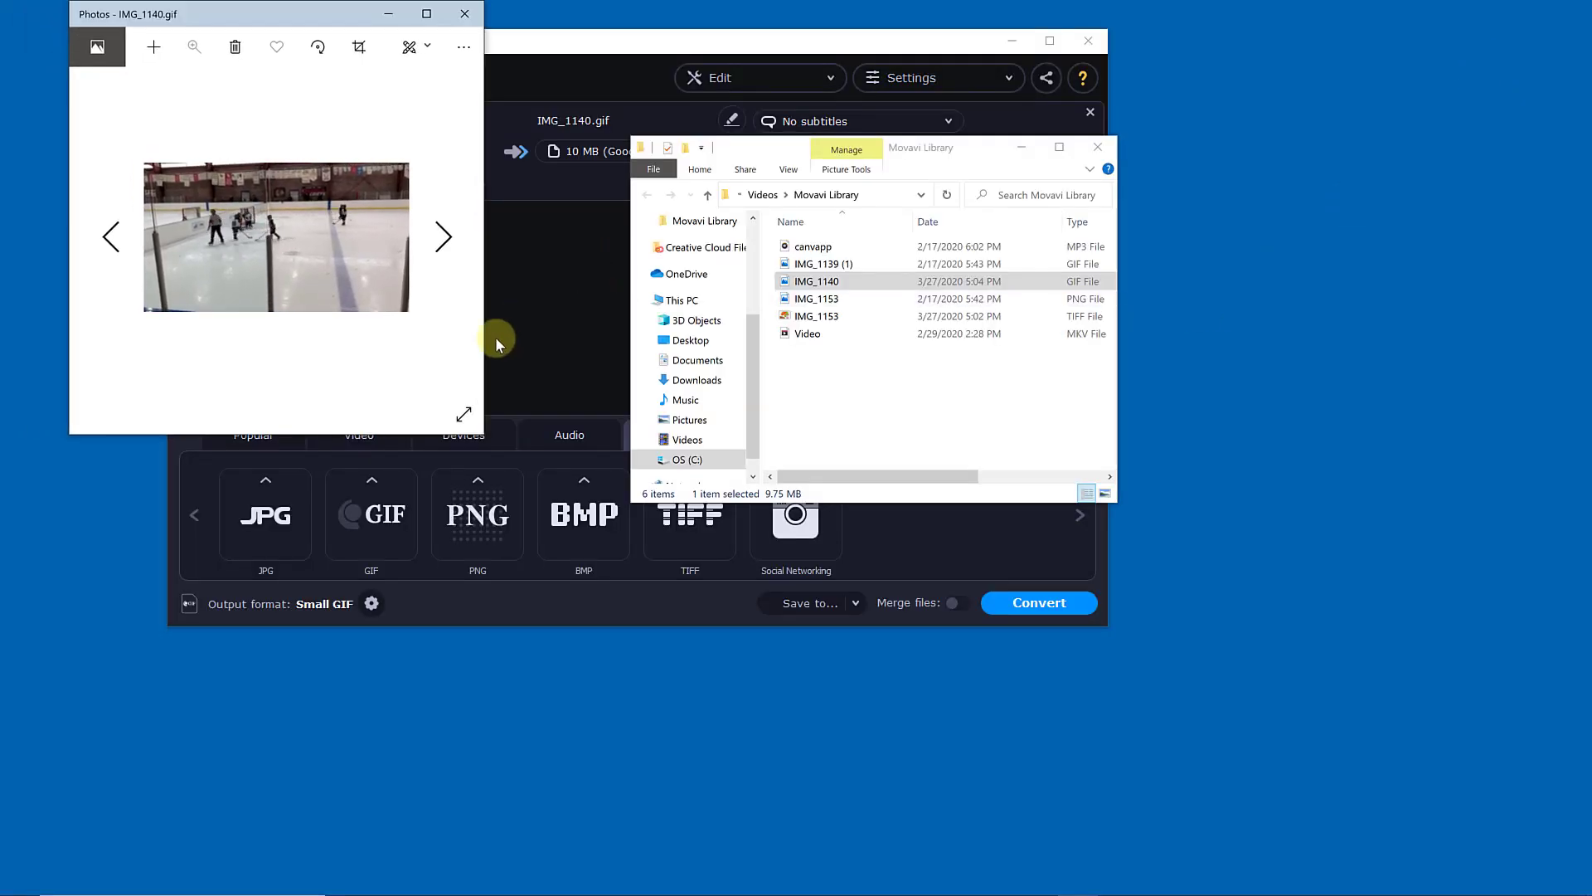
Step: Close the Photos window previewing IMG_1140.gif
click(464, 13)
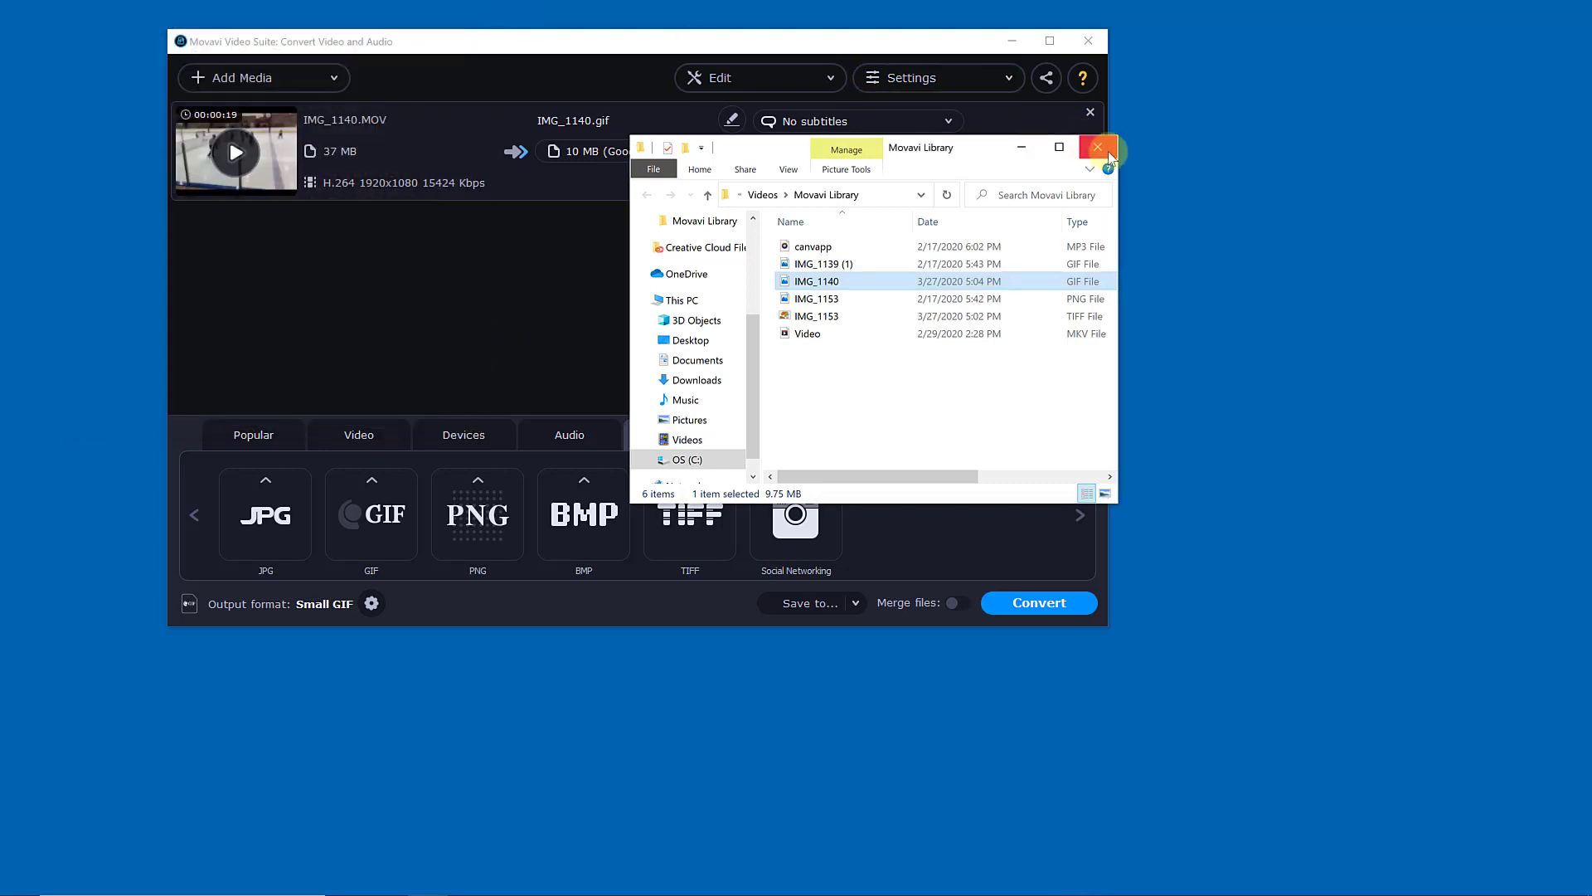
Step: Close the File Explorer window showing the Movavi Library folder
click(1098, 148)
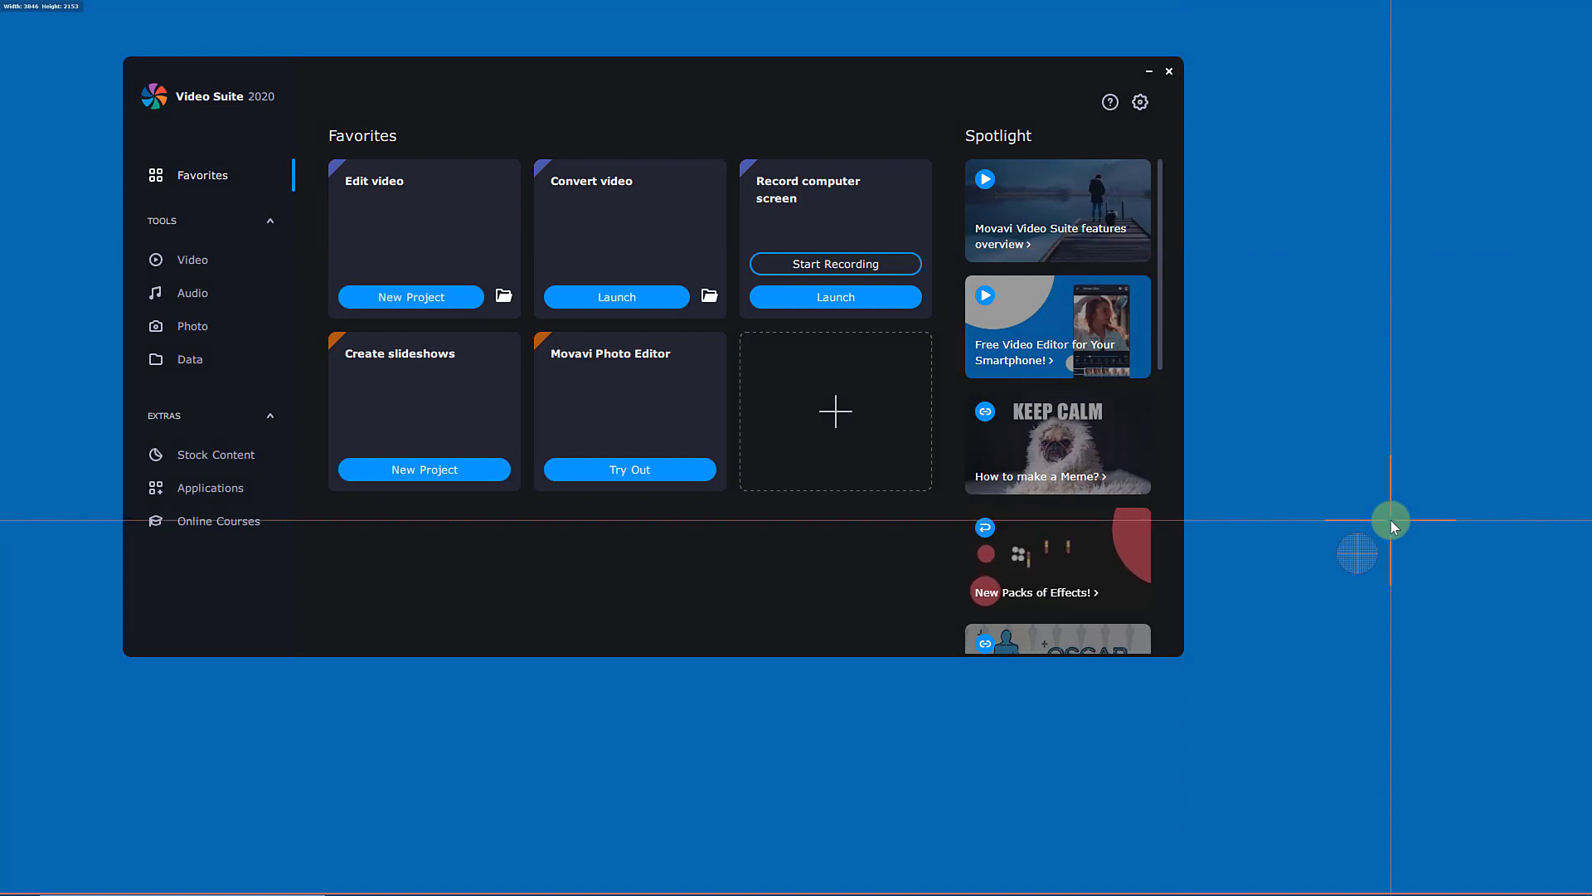
Step: Select the whole screen as the capture area and start recording it
click(1236, 684)
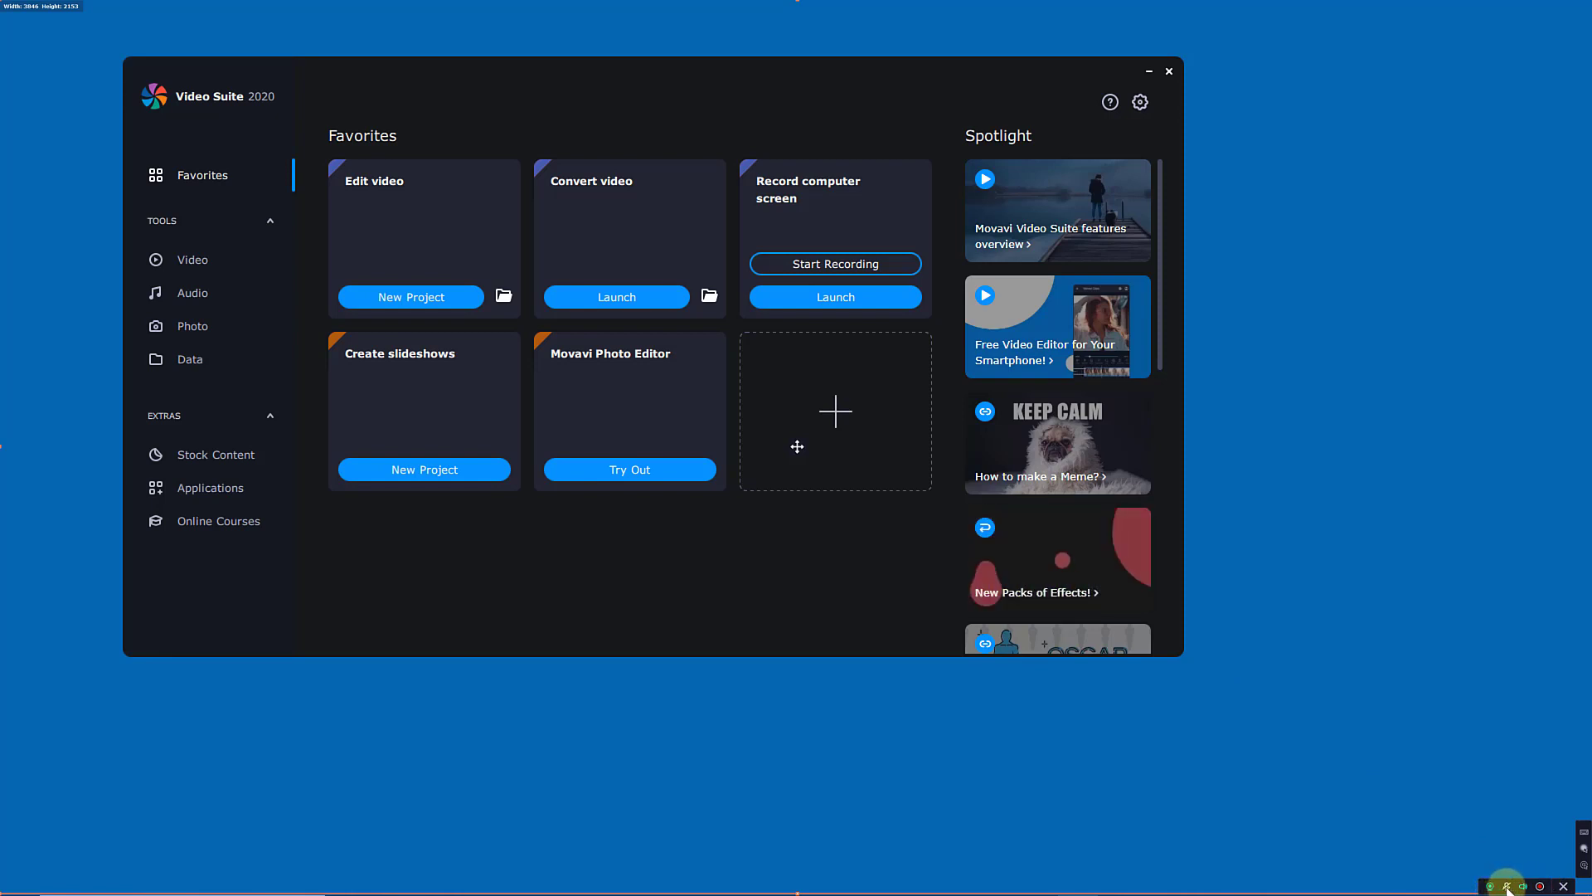
click(1538, 885)
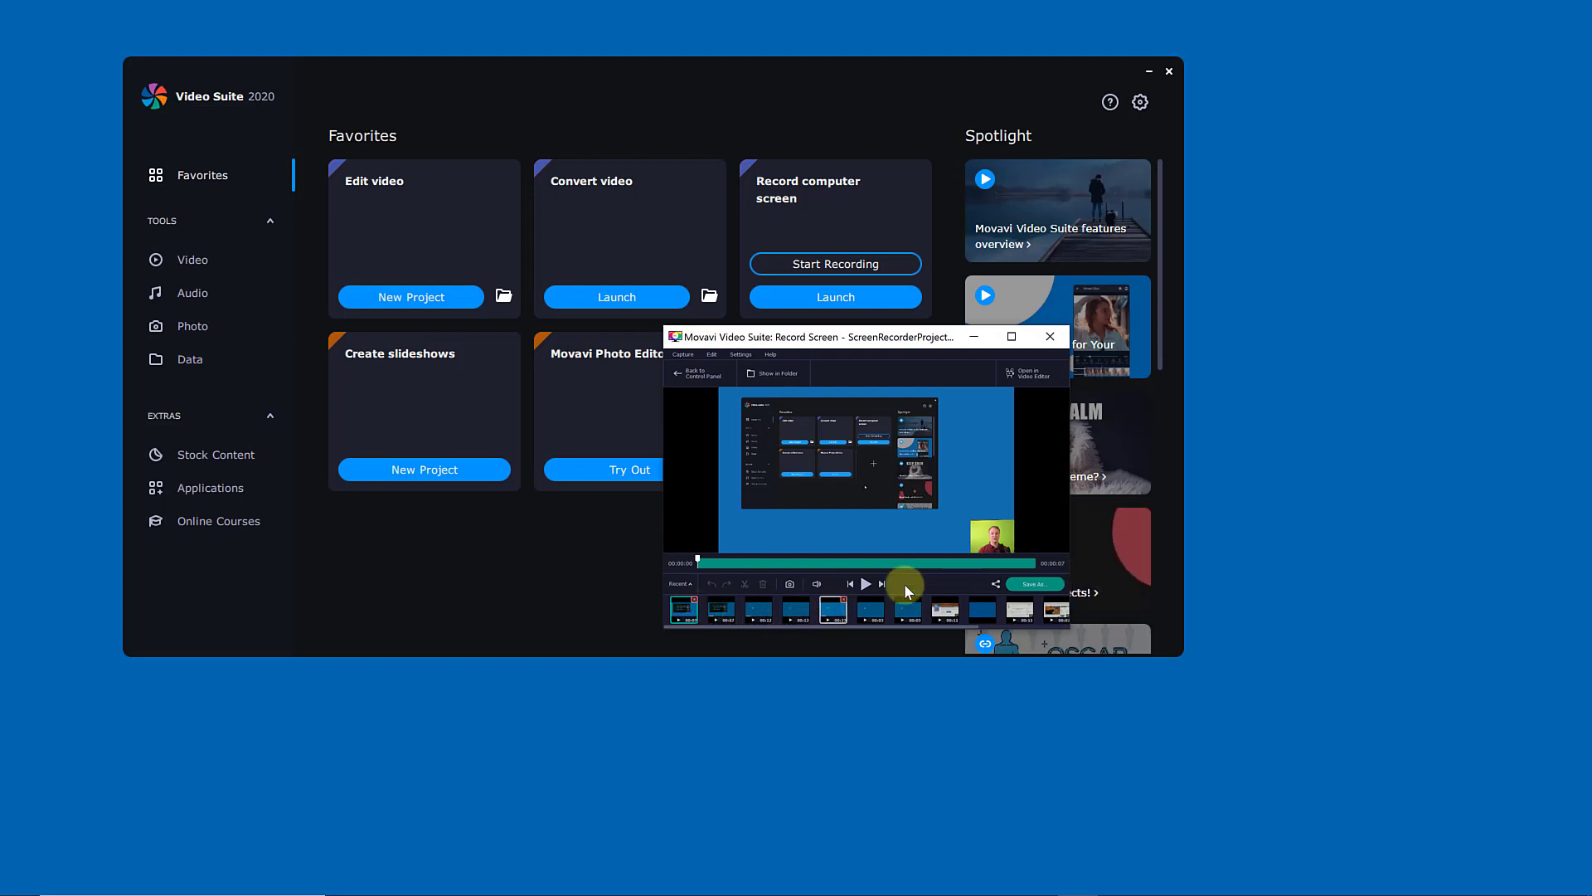
Step: Place the recording in the Video Editor as a 00:07 project and play it from about 2.9 seconds
click(1030, 372)
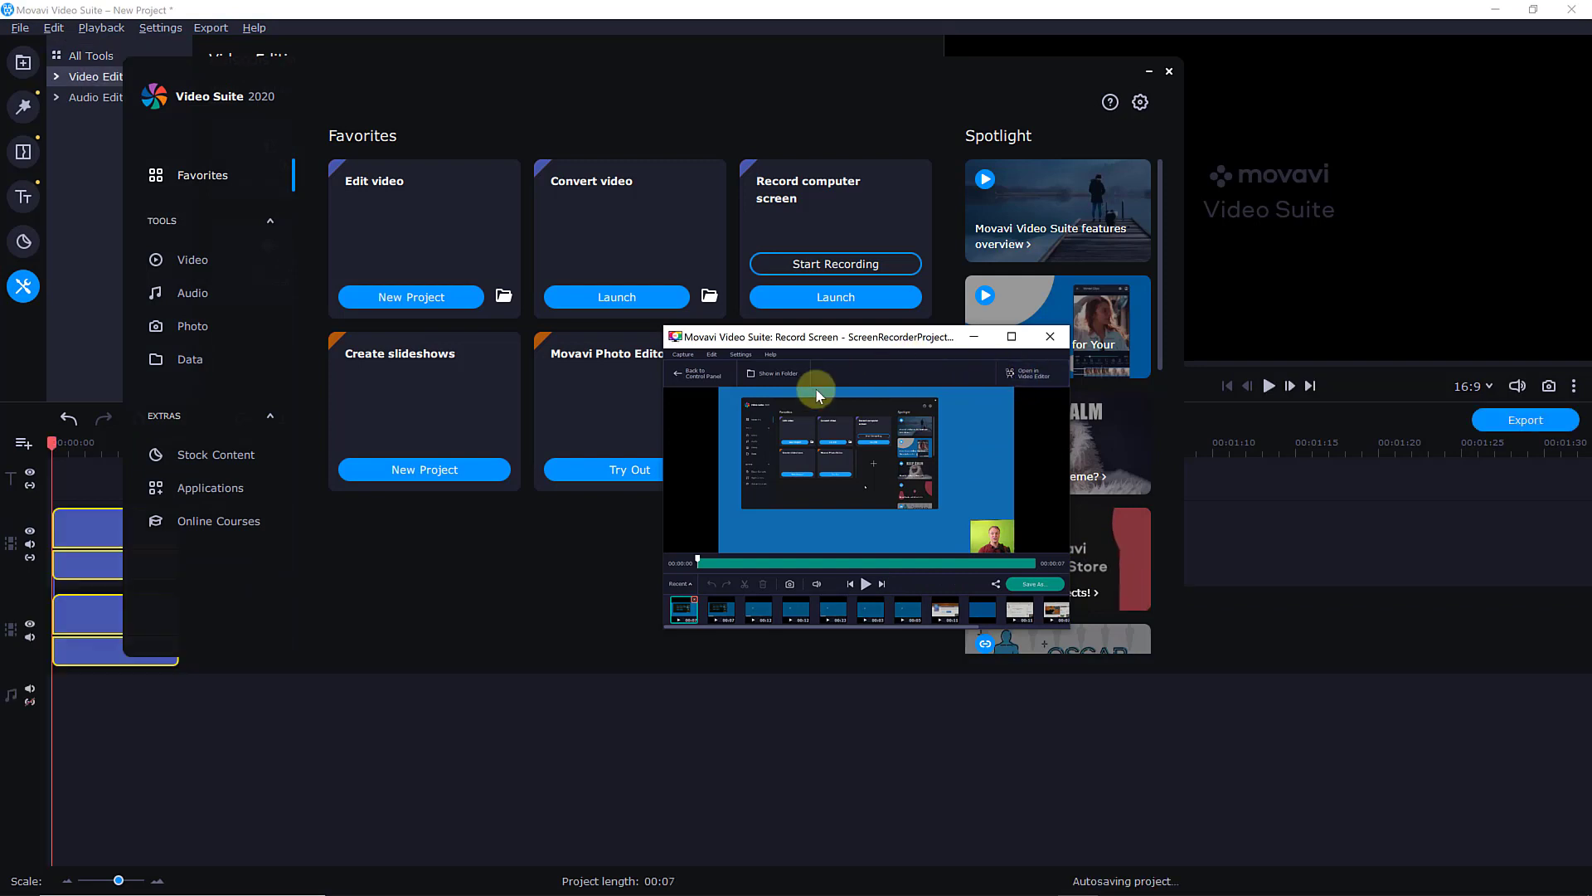
click(1149, 77)
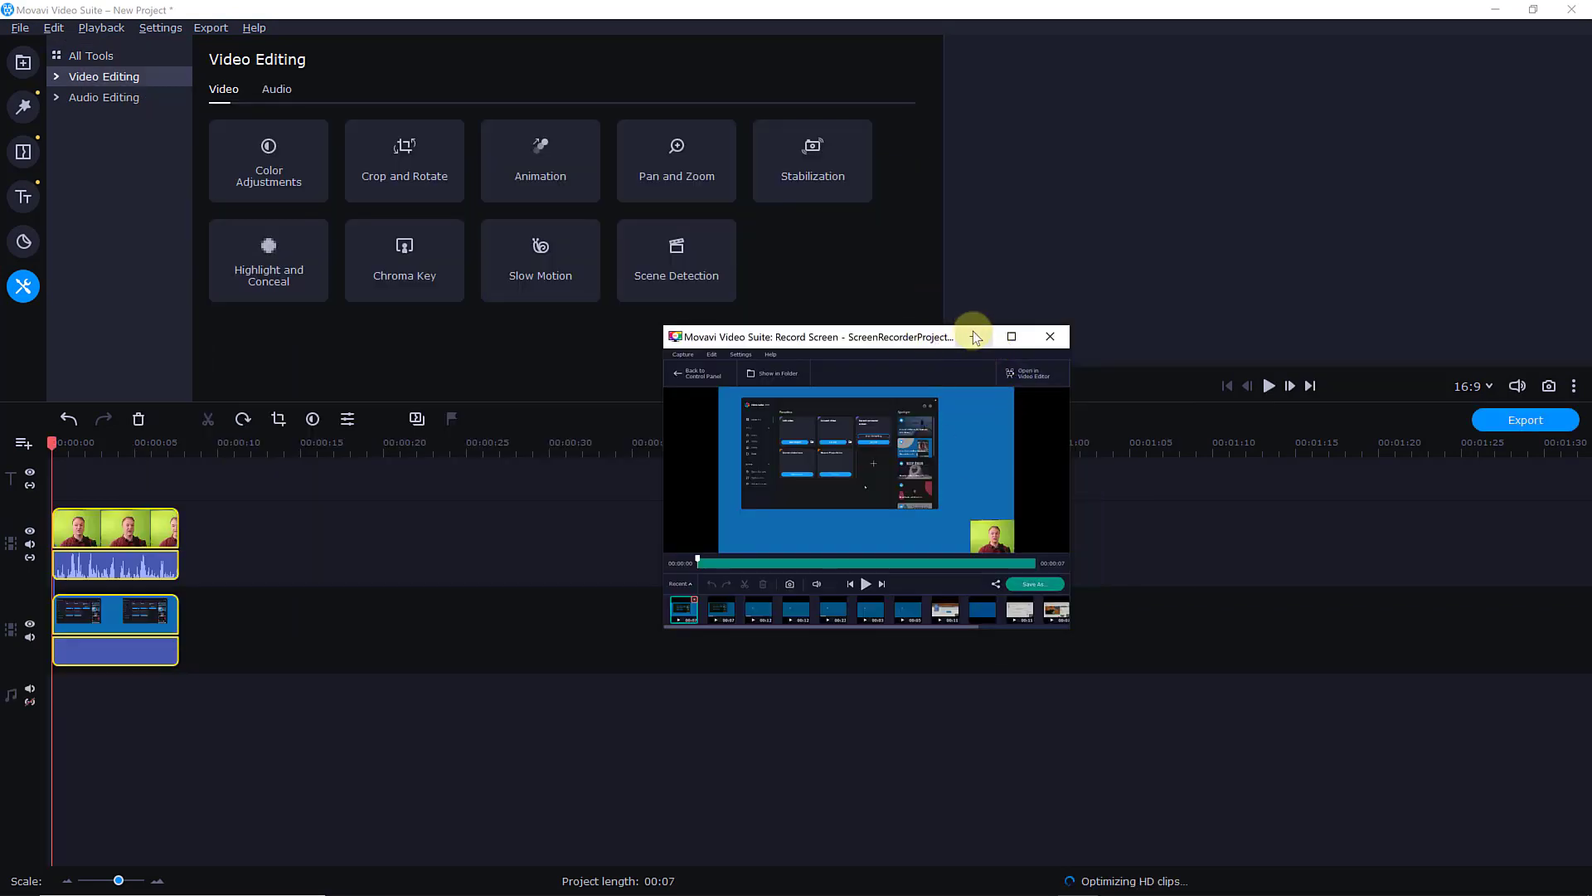
click(974, 337)
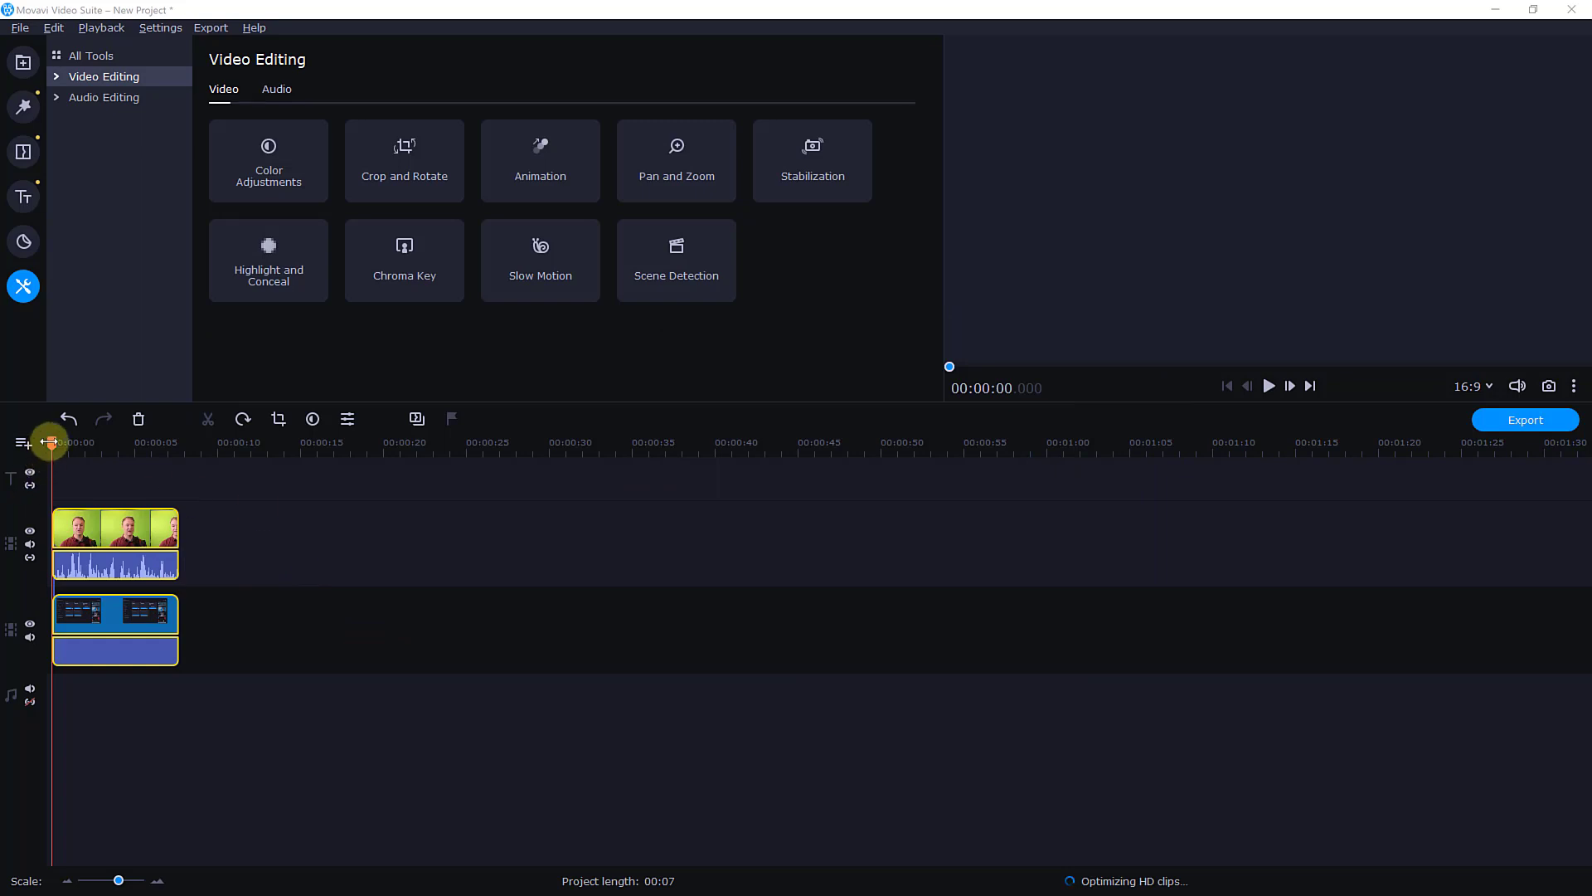
drag(50, 442, 100, 444)
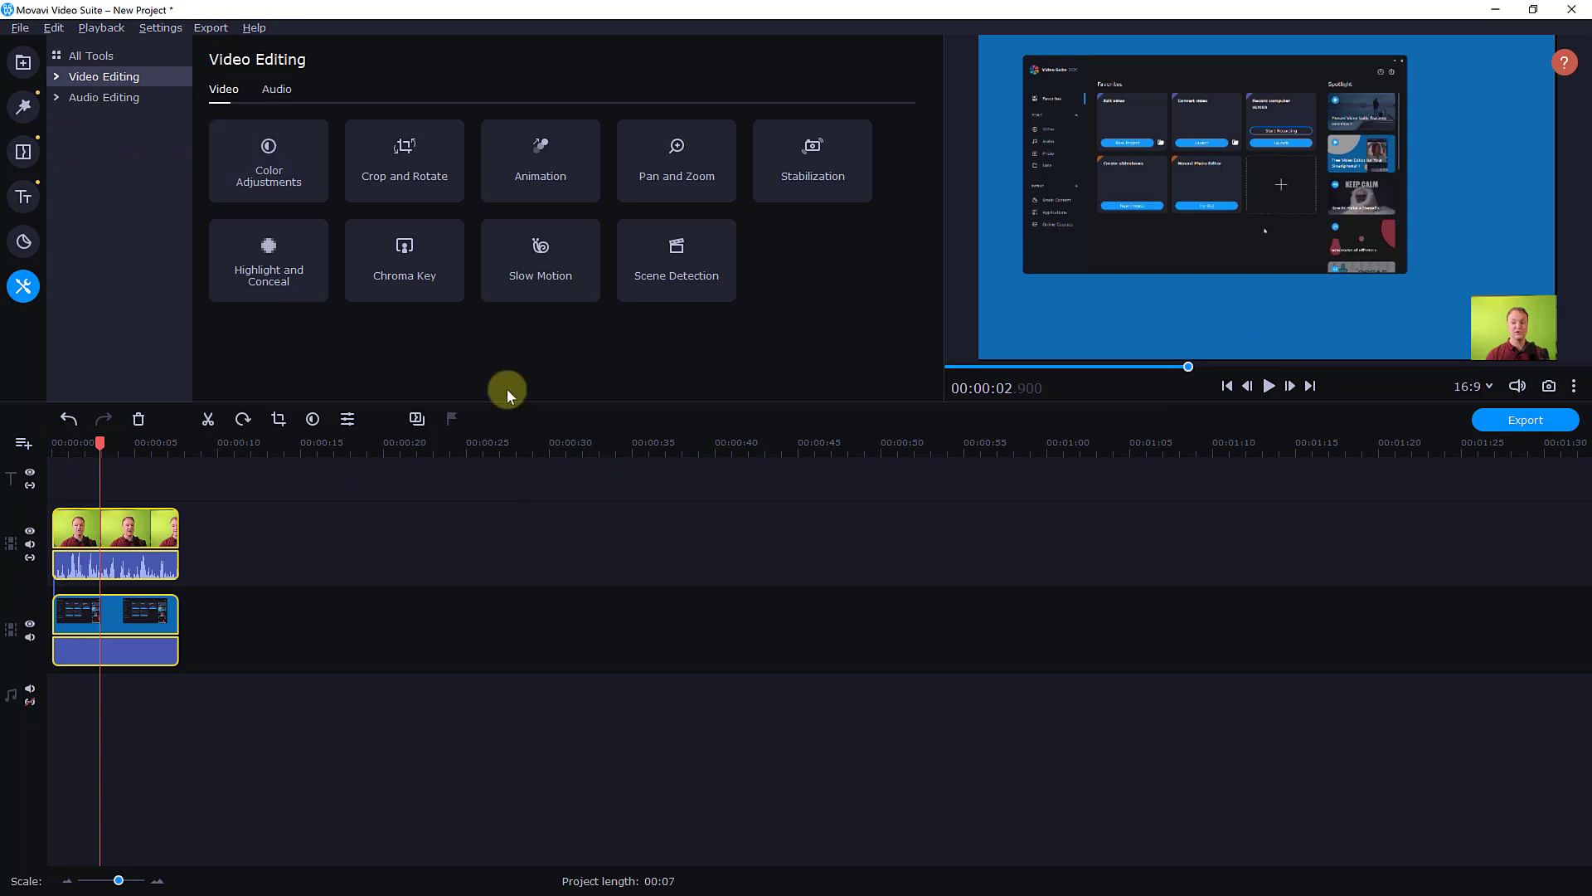
click(1268, 387)
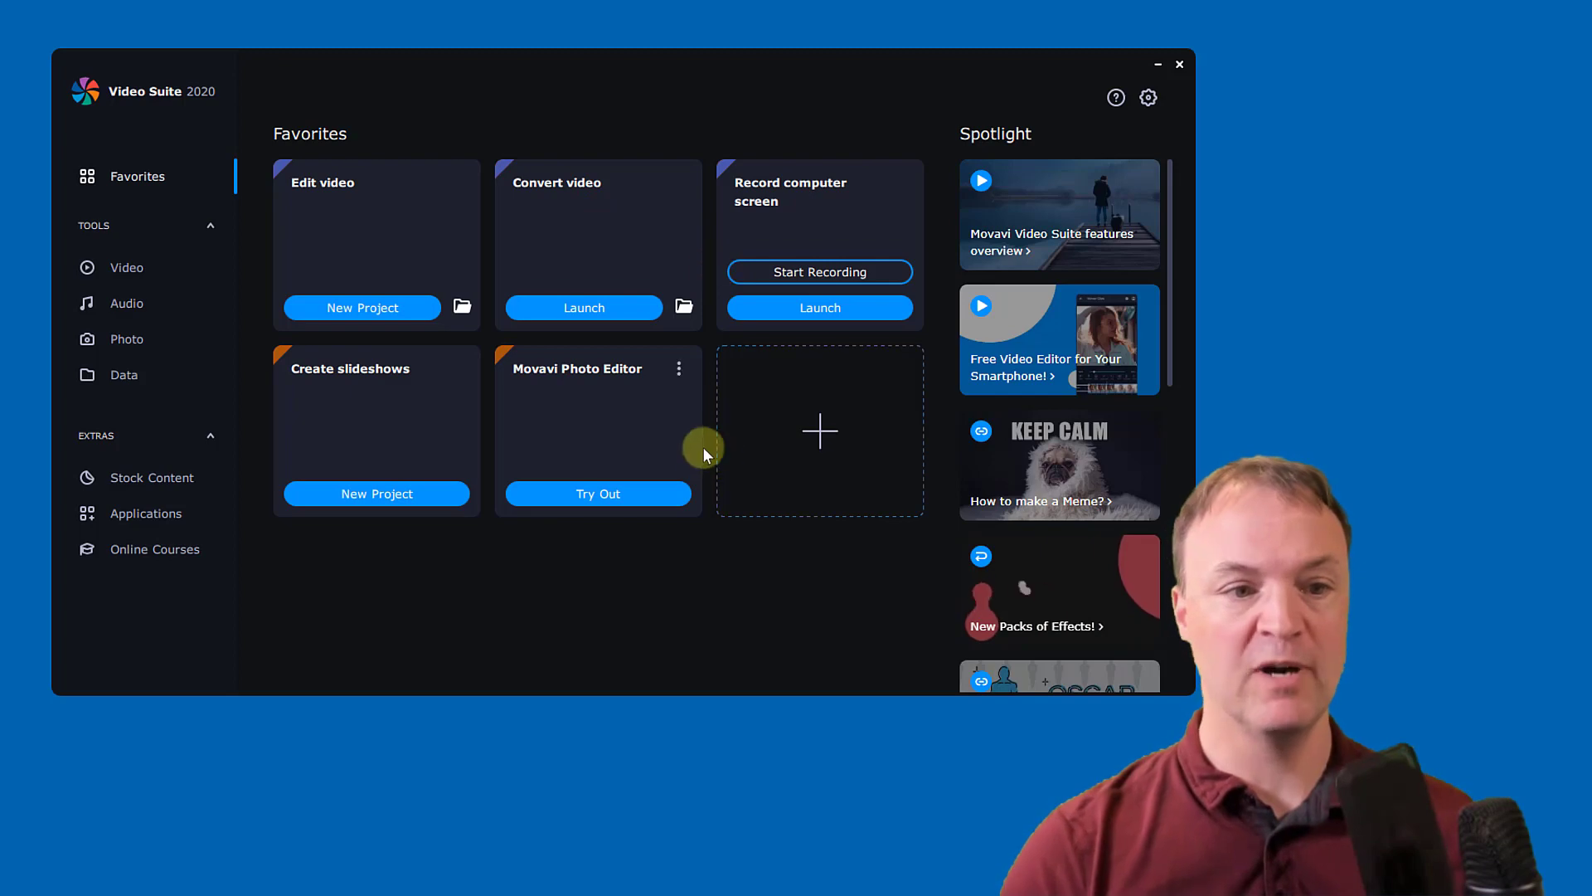
Step: Pin Convert audio as a new Favorites card, then view the Audio and Photo tool pages
click(854, 436)
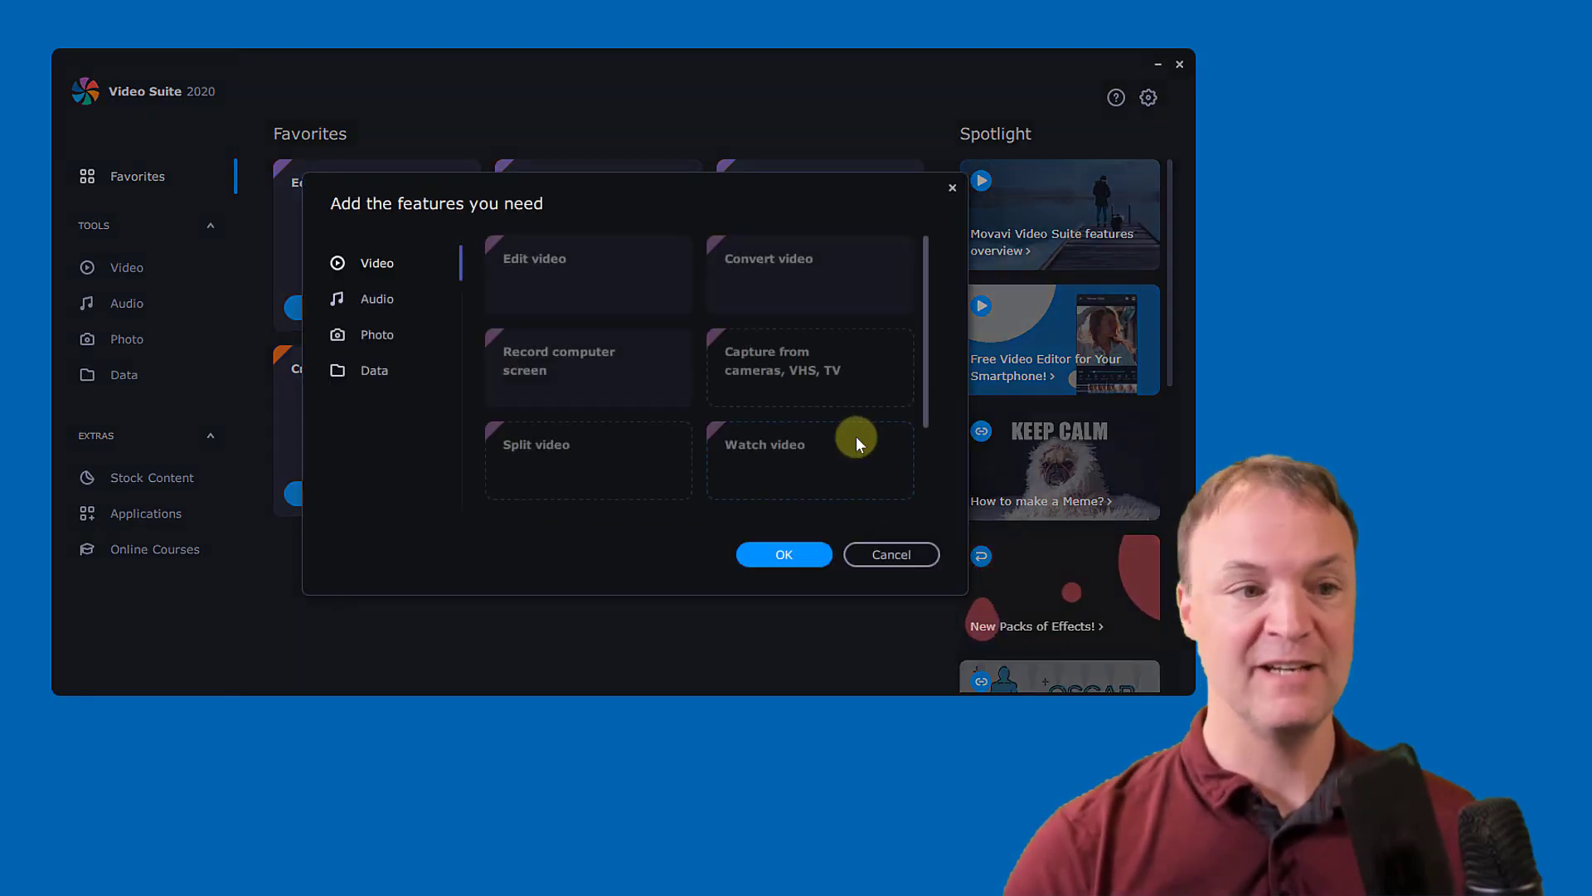
click(390, 300)
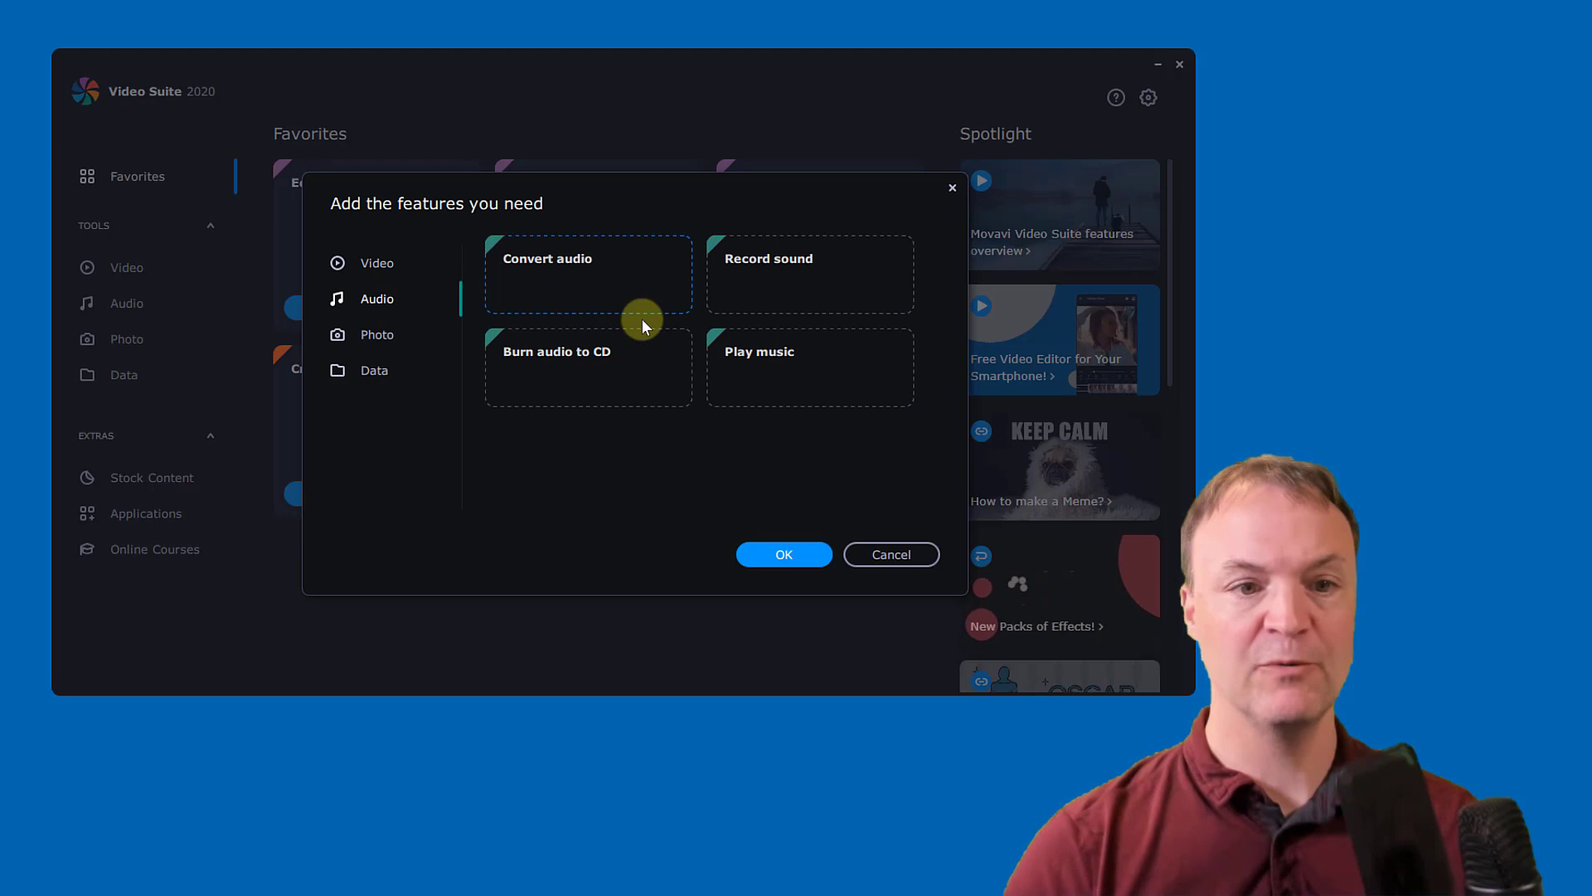
click(540, 298)
click(771, 554)
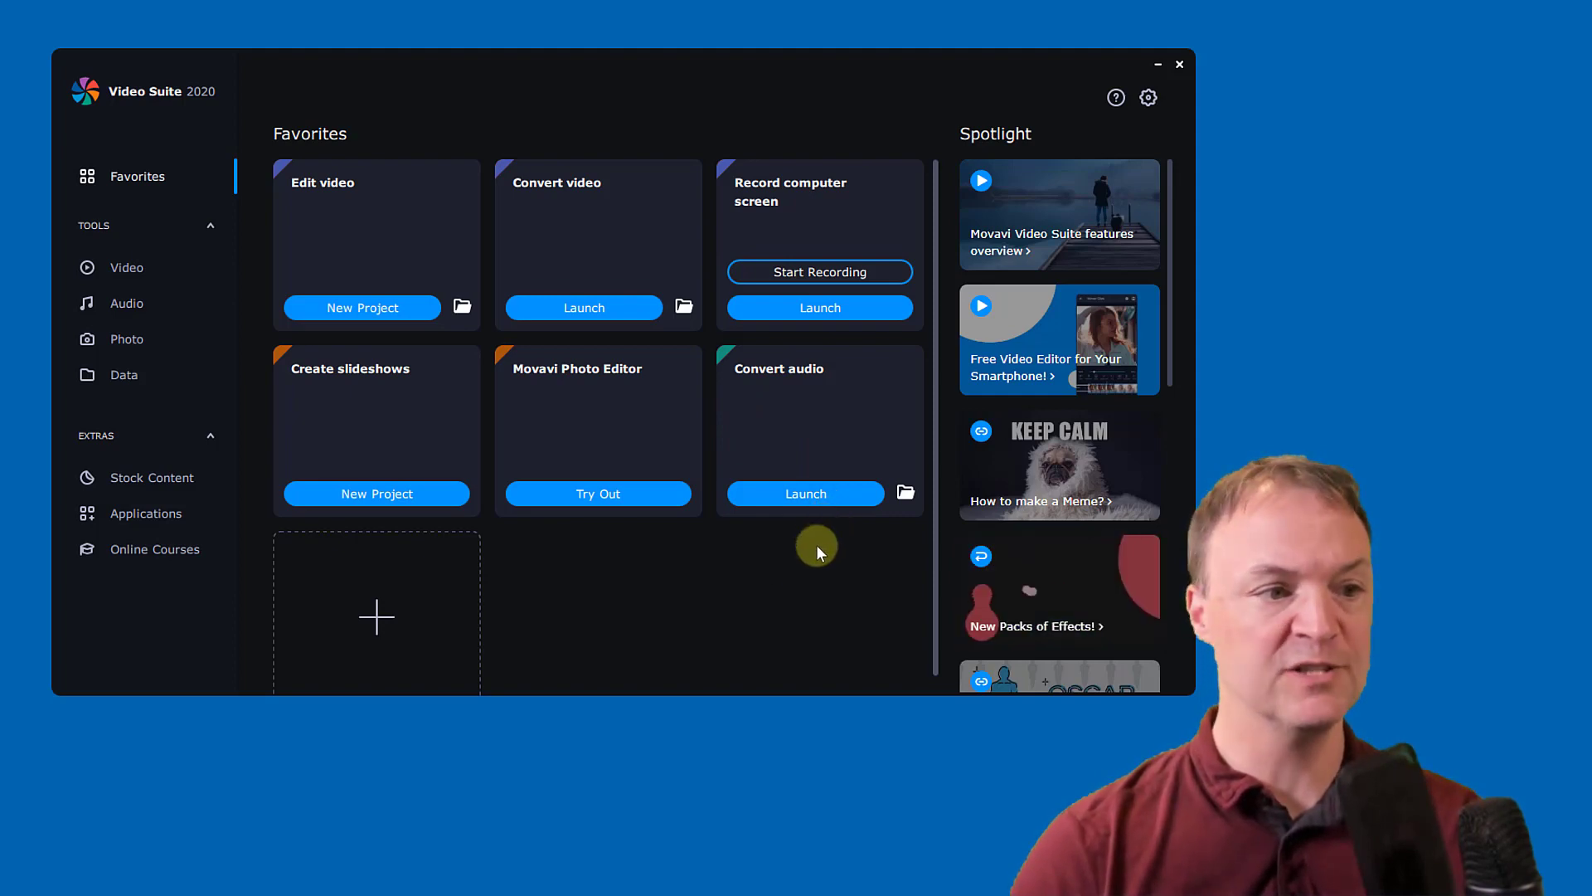
click(133, 307)
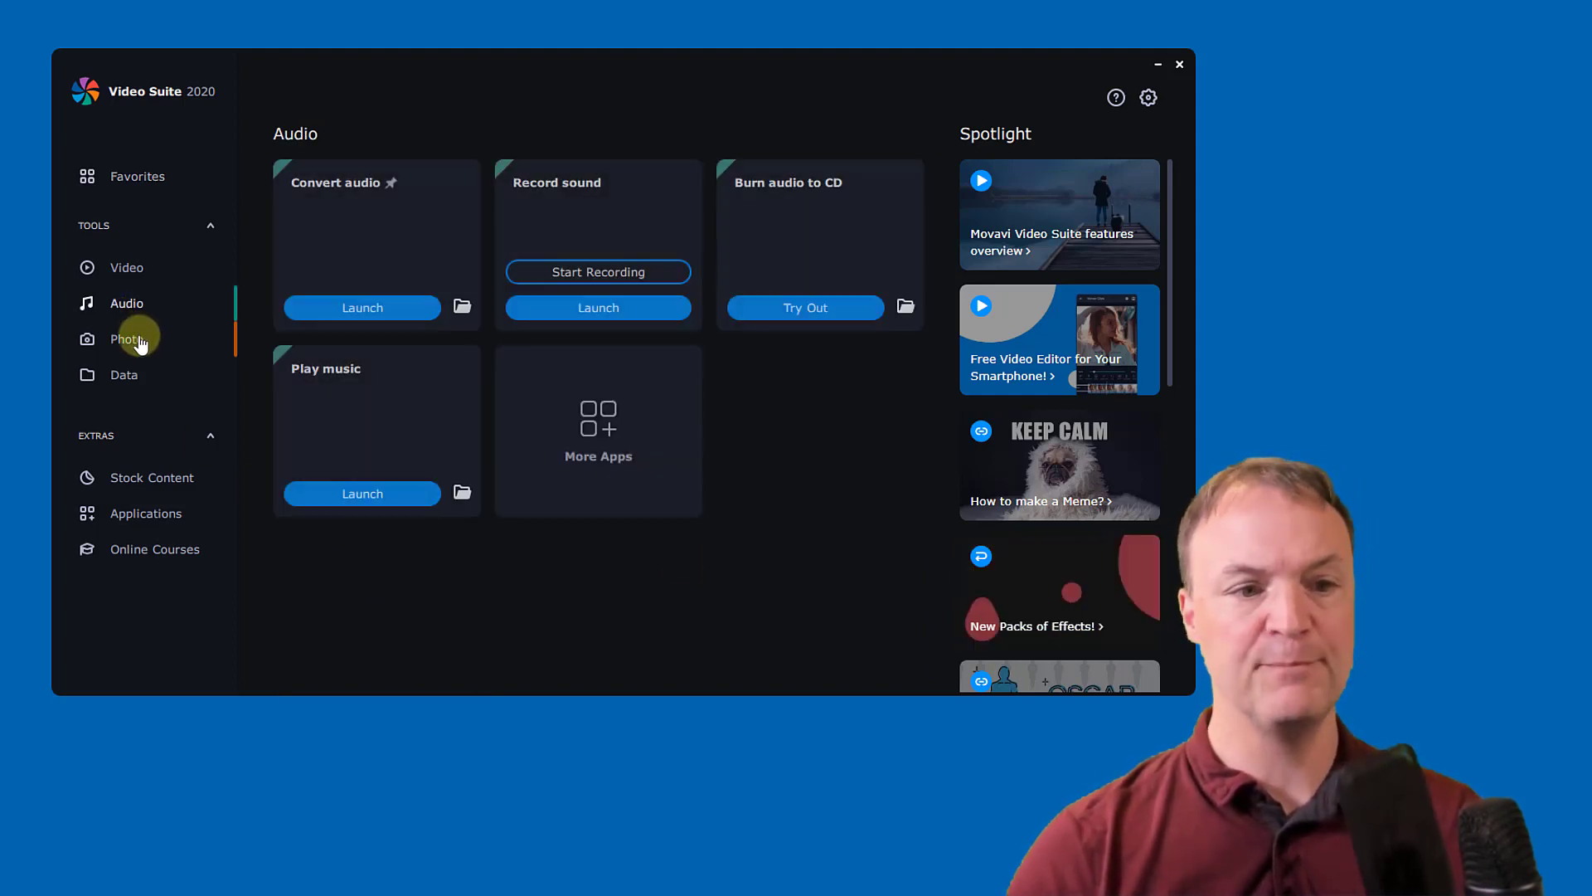
click(137, 336)
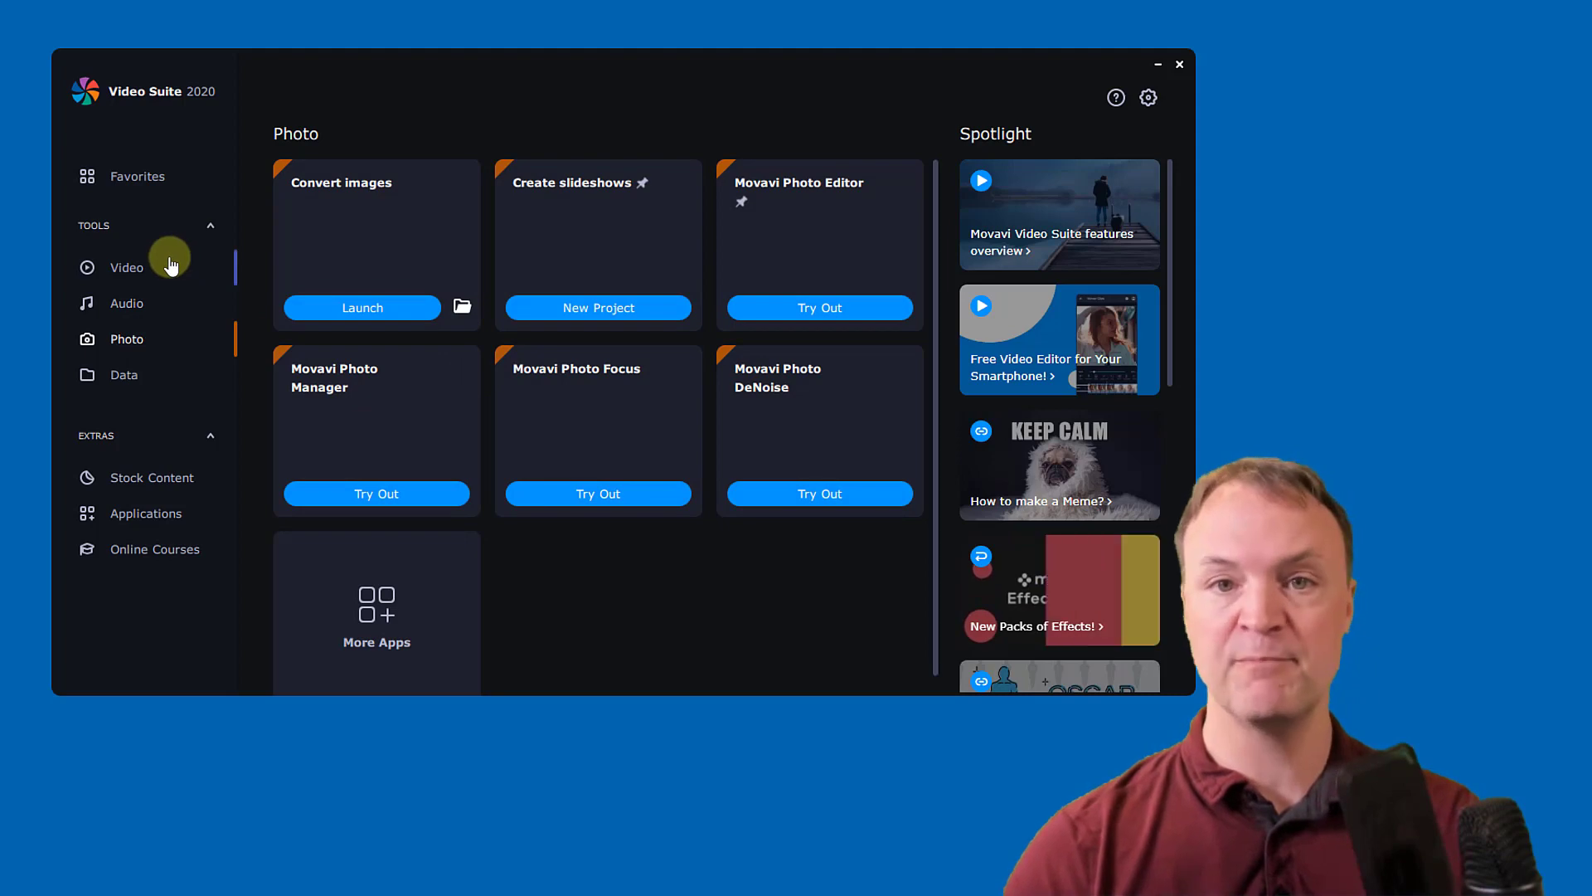
Step: Scroll through the stock effects packs in the Effects Store
click(139, 174)
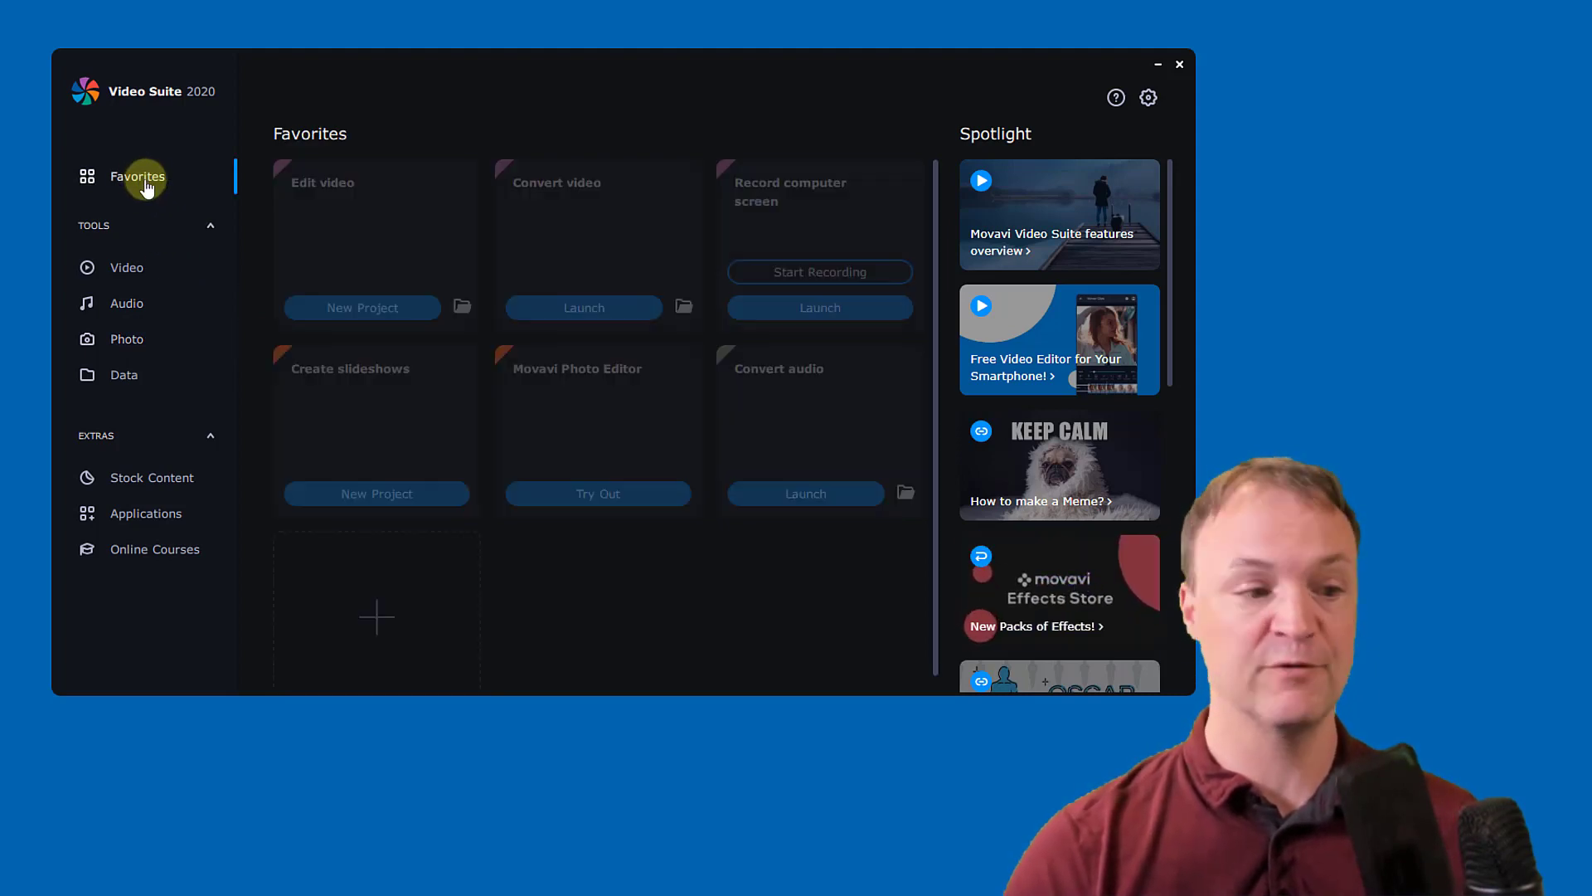
click(168, 477)
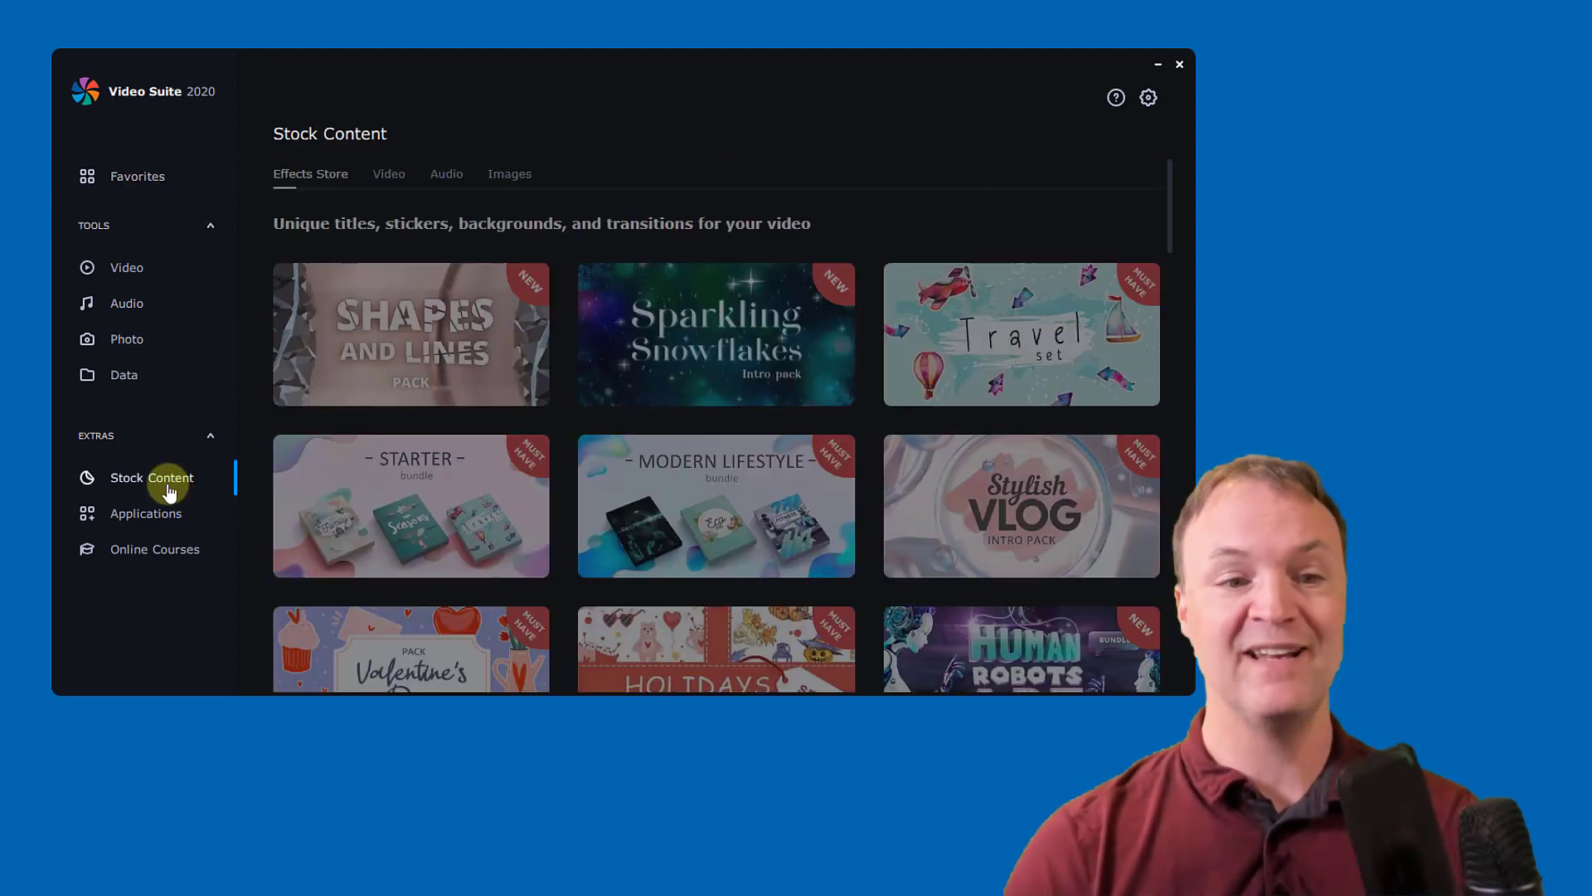
scroll(617, 416, down, 1)
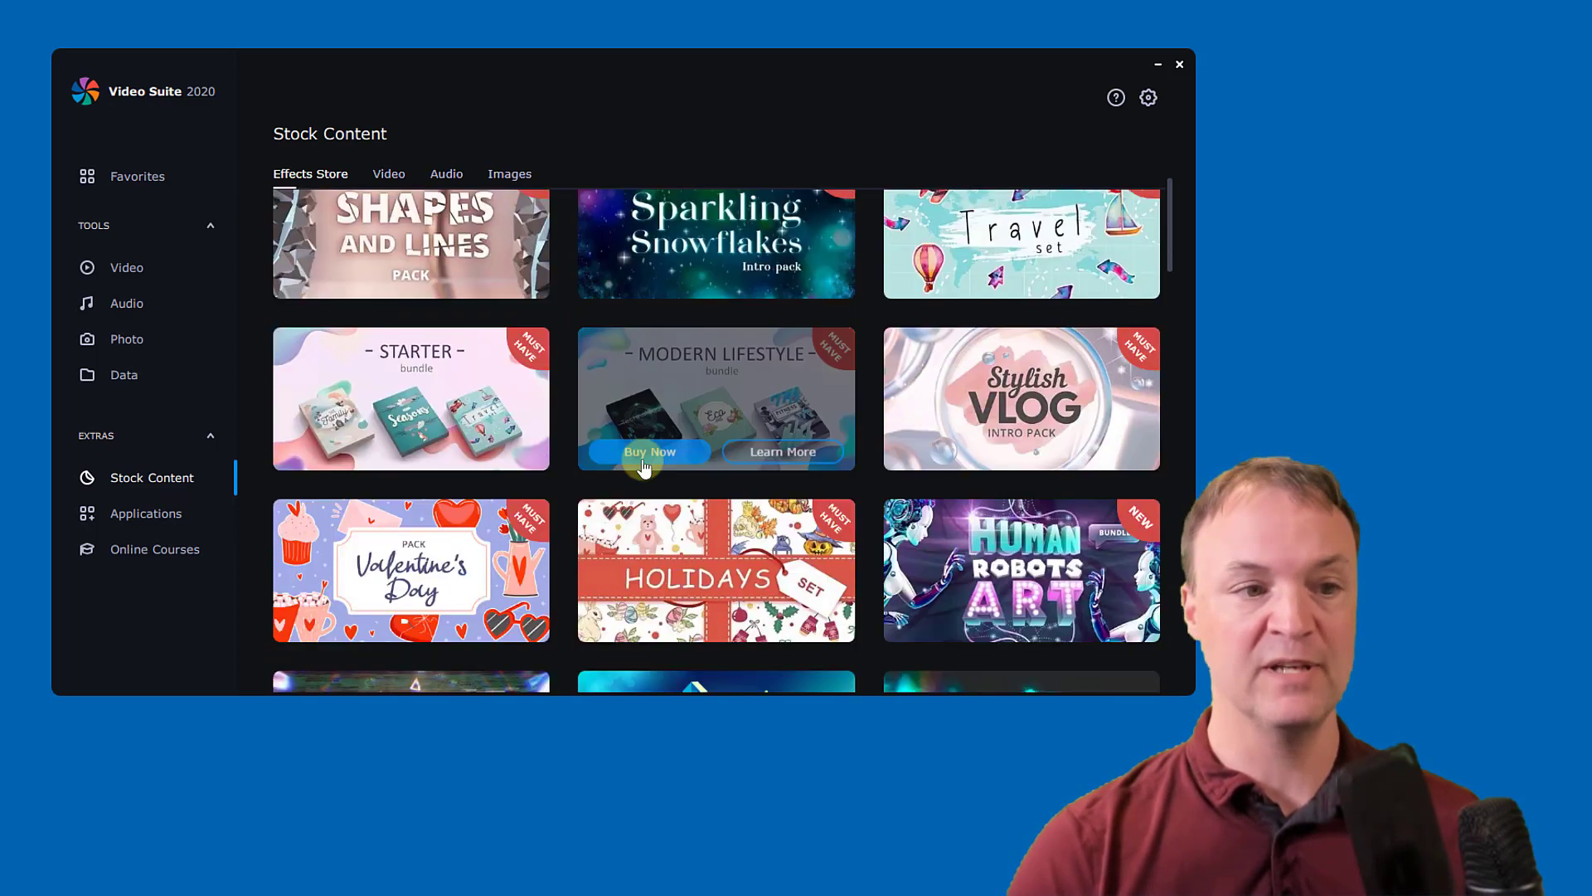
scroll(510, 455, down, 1)
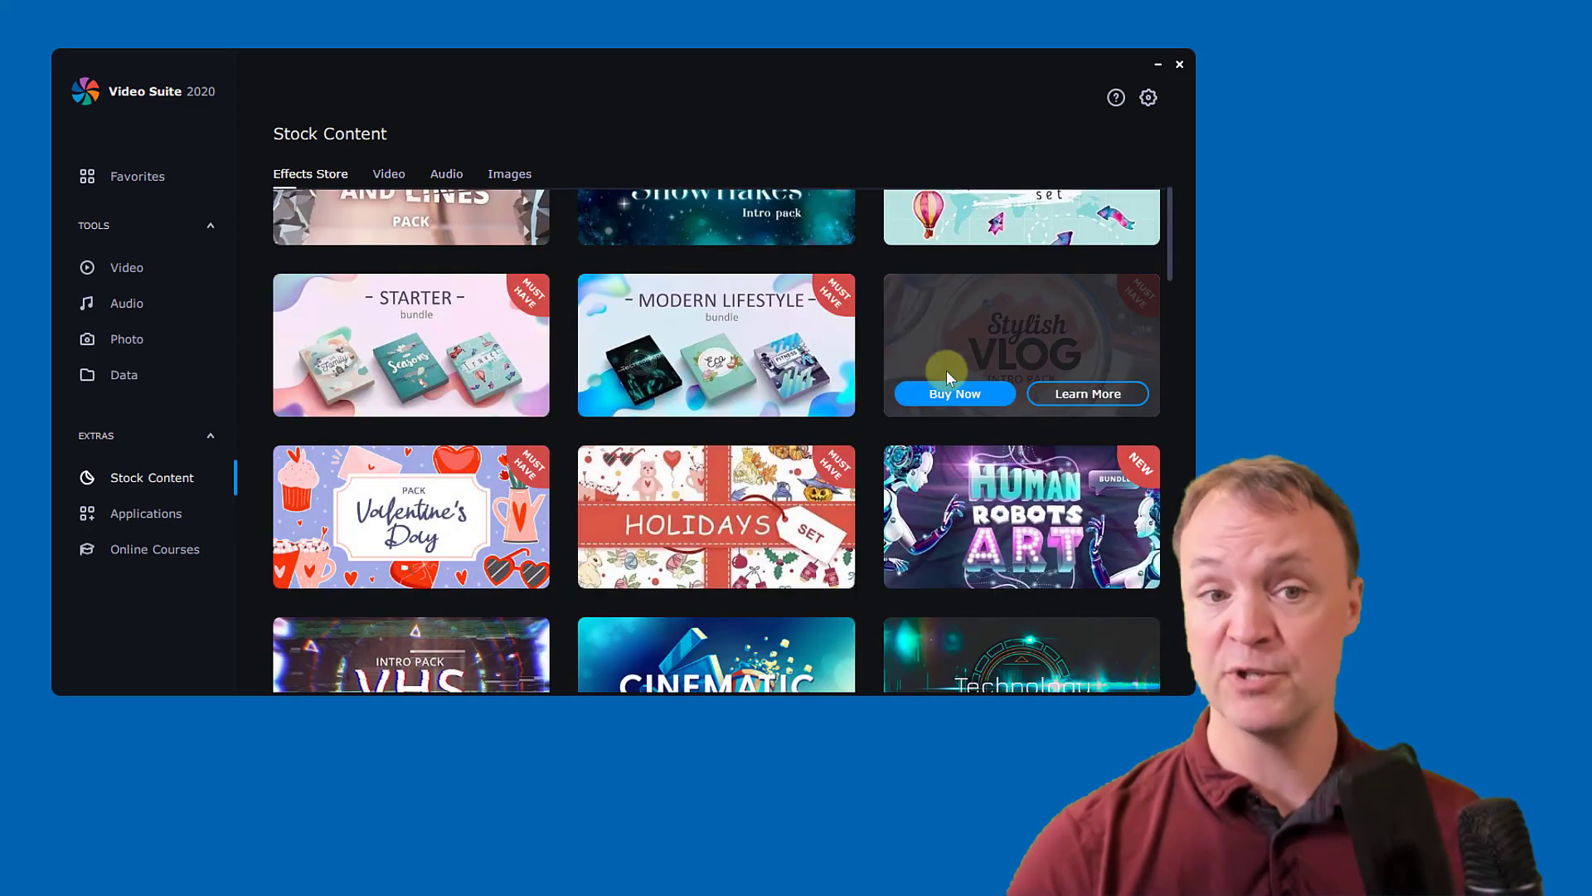
Step: Browse the featured Movavi applications, such as Photo Editor, Gecata and PDF Editor, with prices
click(171, 516)
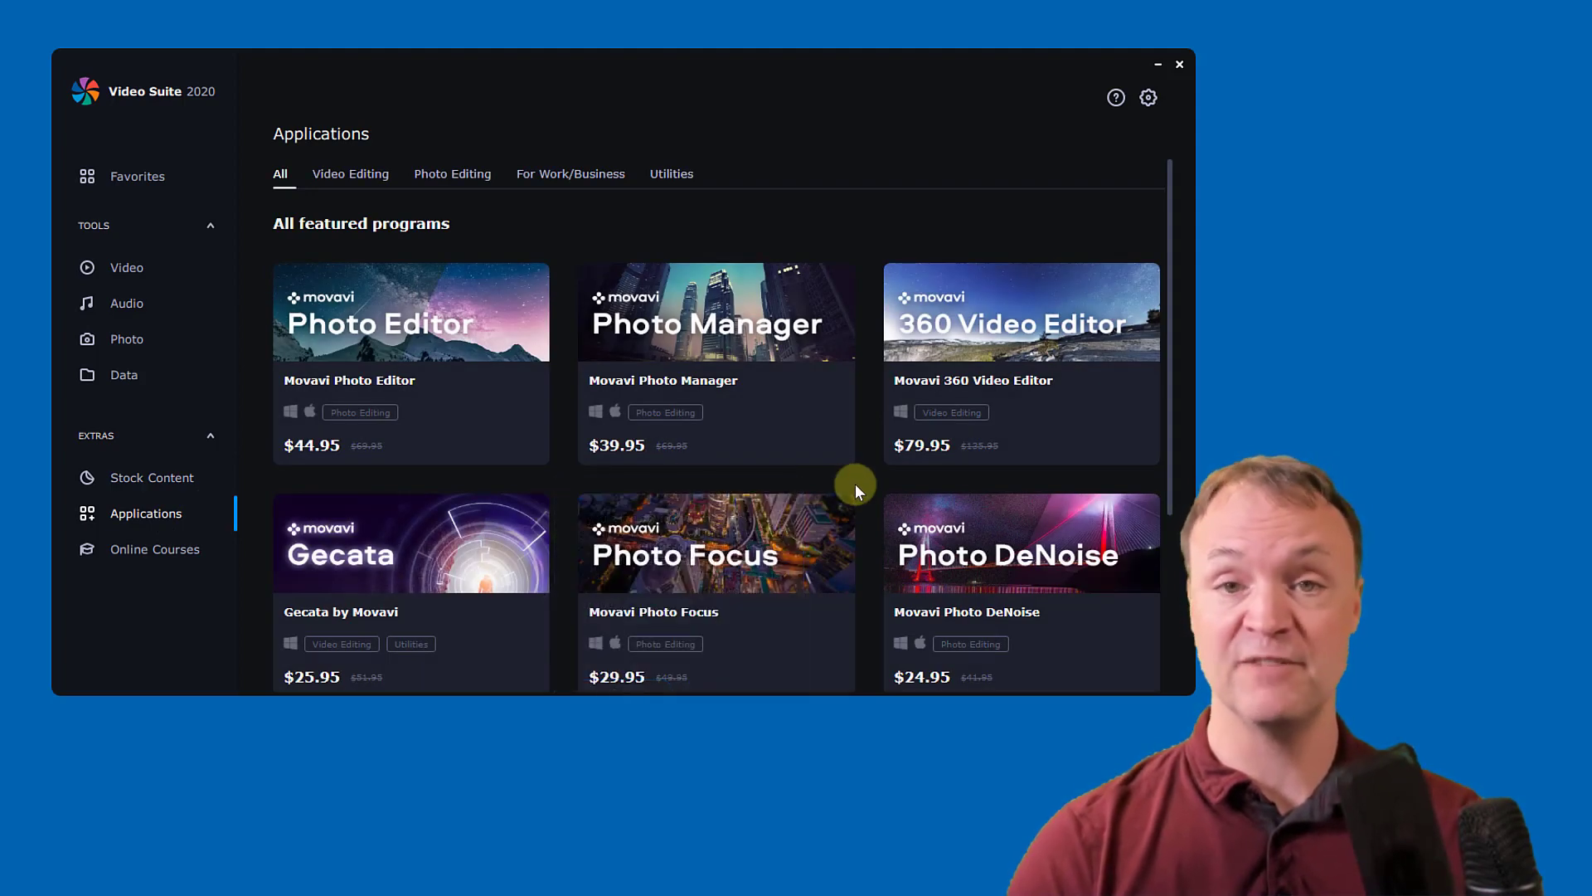
mouse_move(1078, 330)
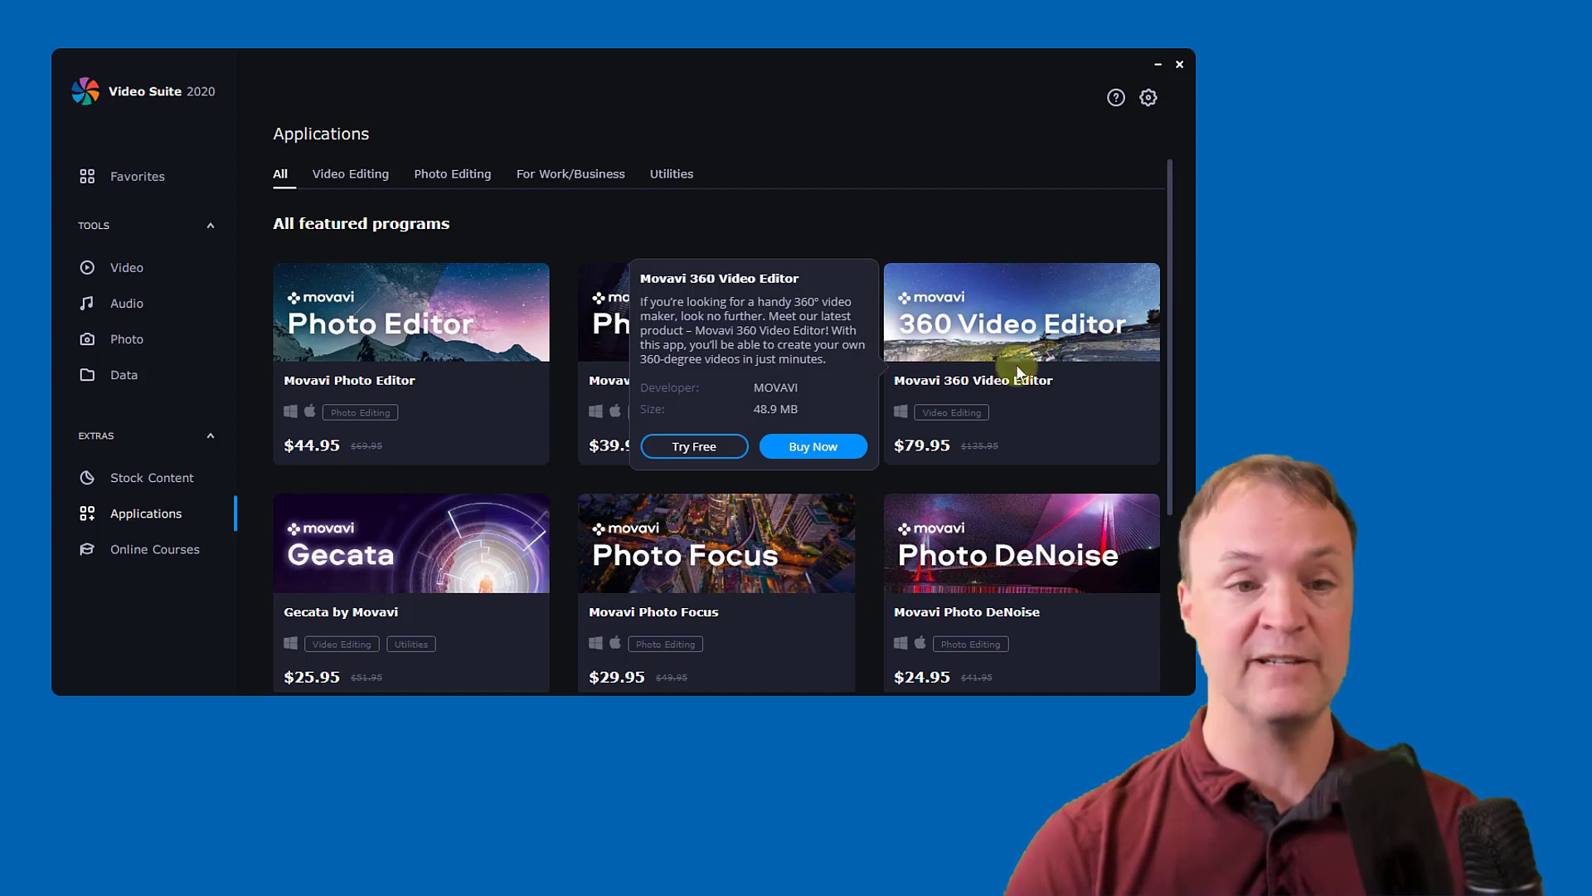
mouse_move(540, 464)
scroll(578, 485, down, 2)
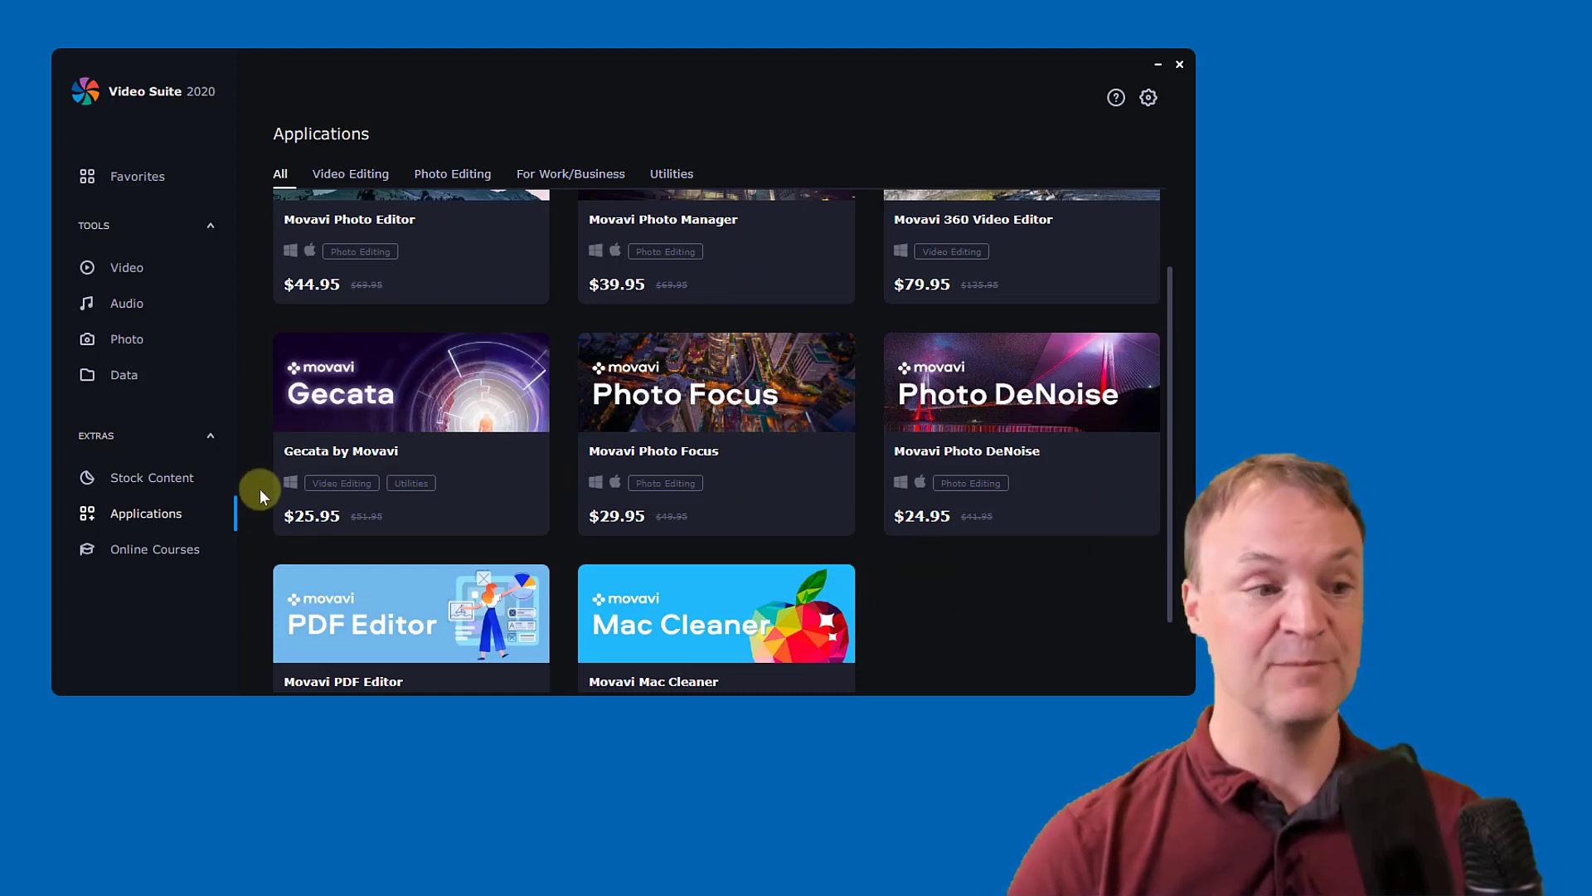
Step: Browse the free and paid video-editing courses, reading their ratings and durations
click(168, 549)
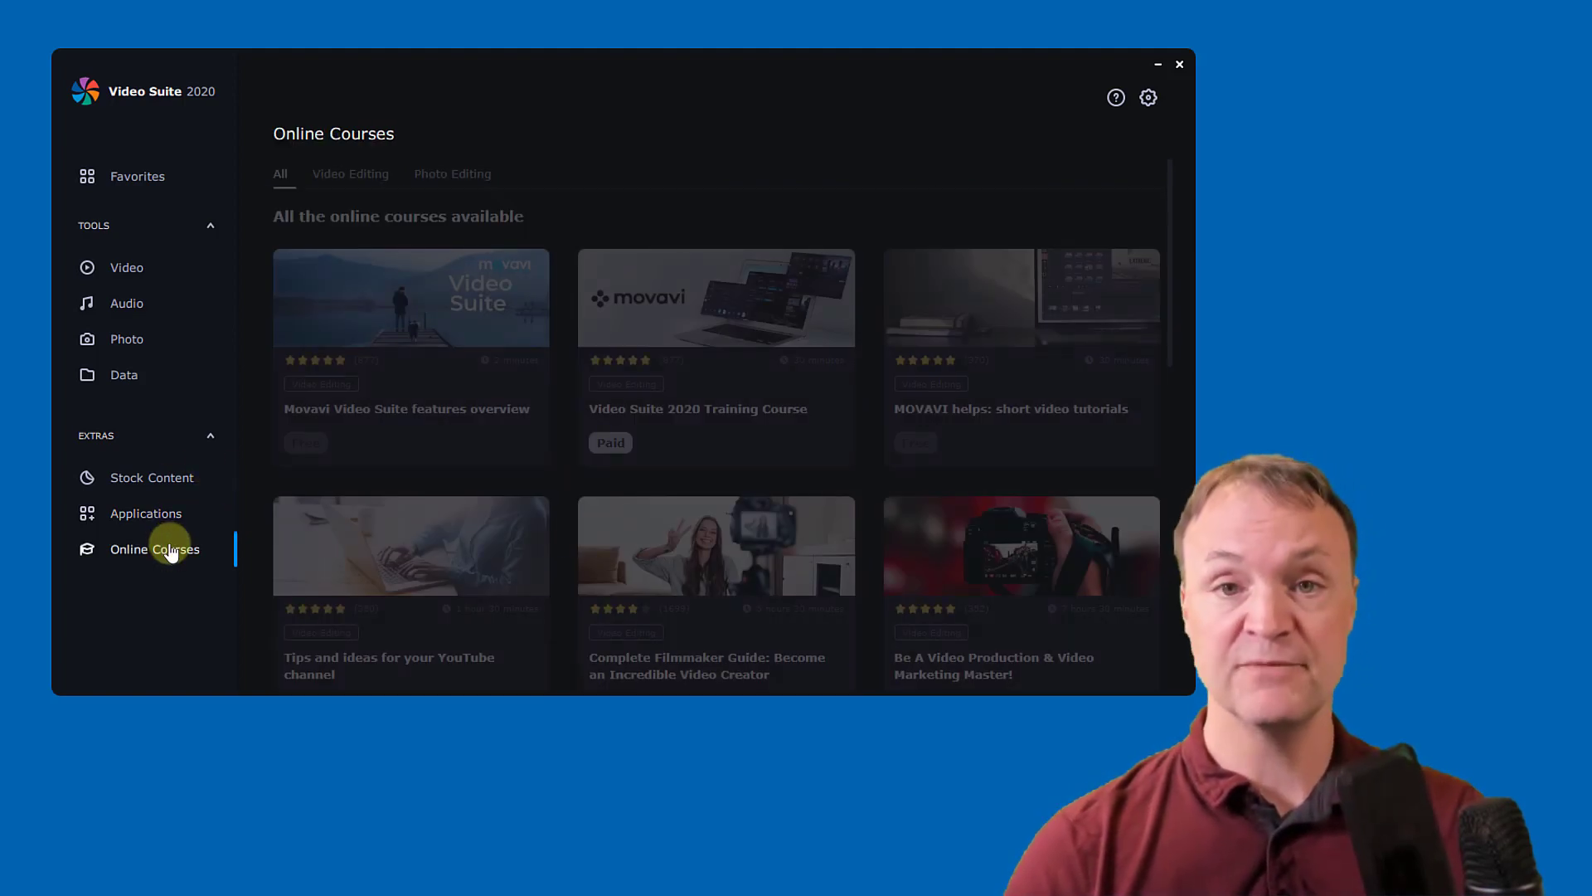
mouse_move(459, 334)
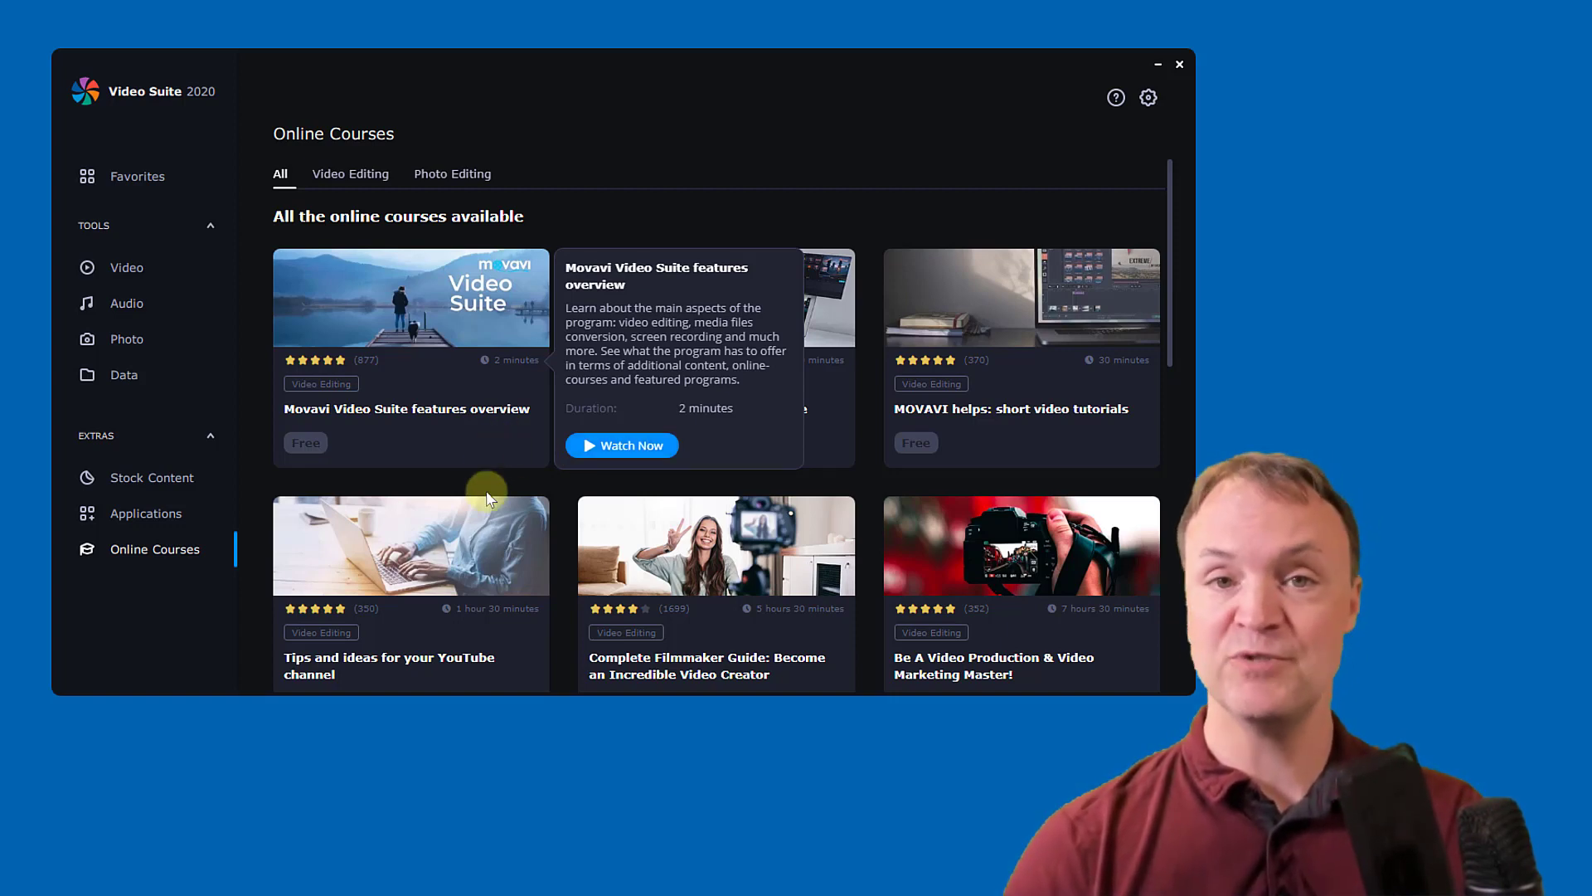
mouse_move(510, 514)
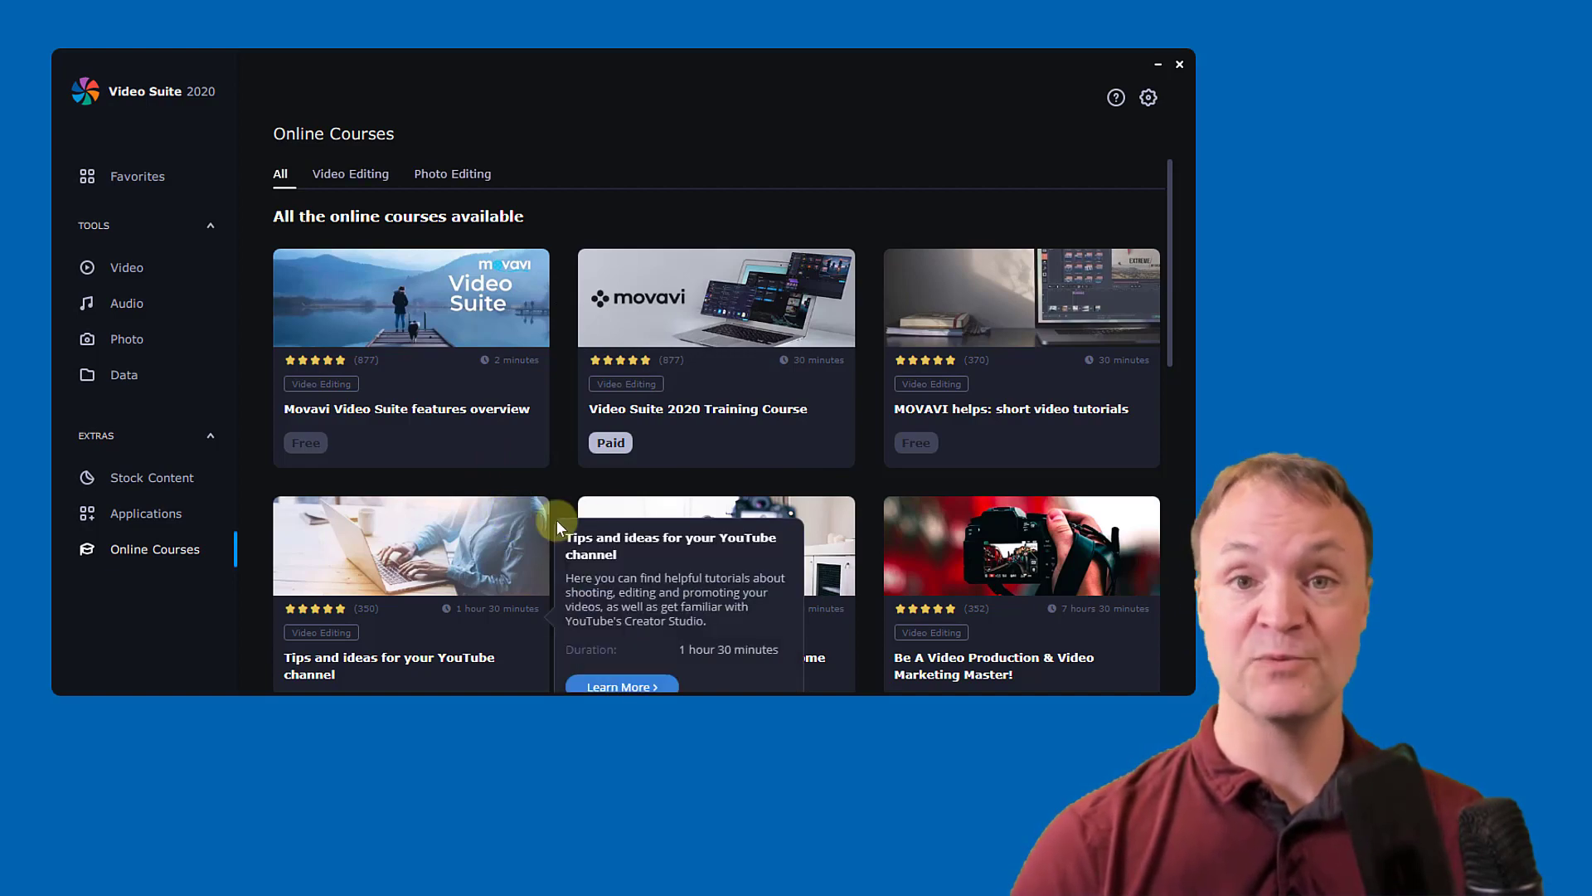
mouse_move(602, 530)
scroll(603, 535, down, 2)
scroll(603, 534, down, 2)
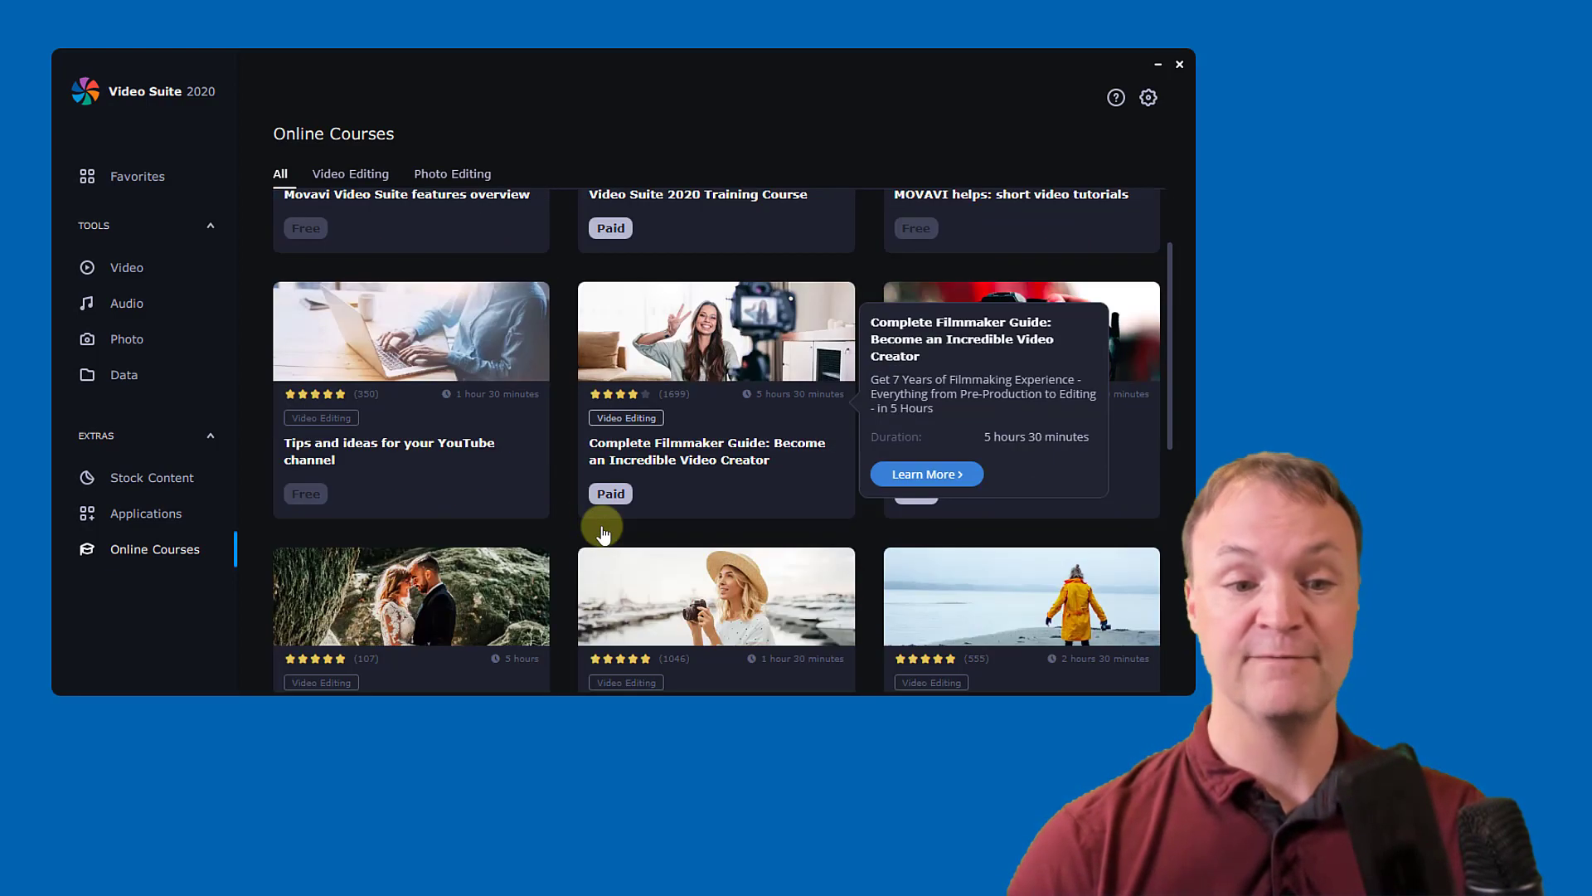
scroll(633, 483, down, 3)
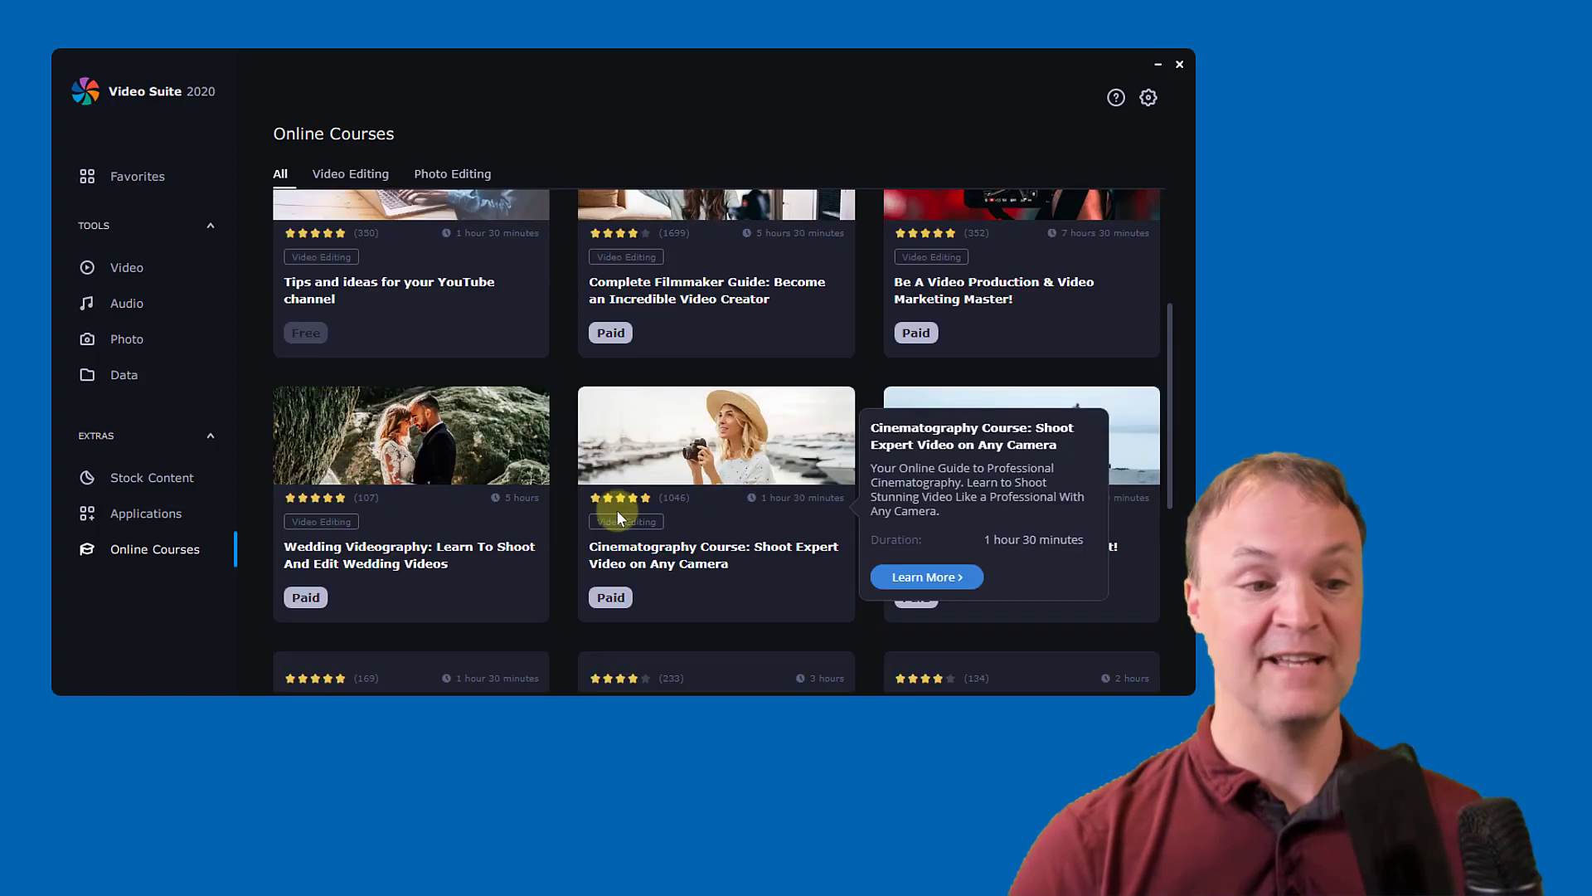
mouse_move(524, 555)
scroll(519, 558, up, 2)
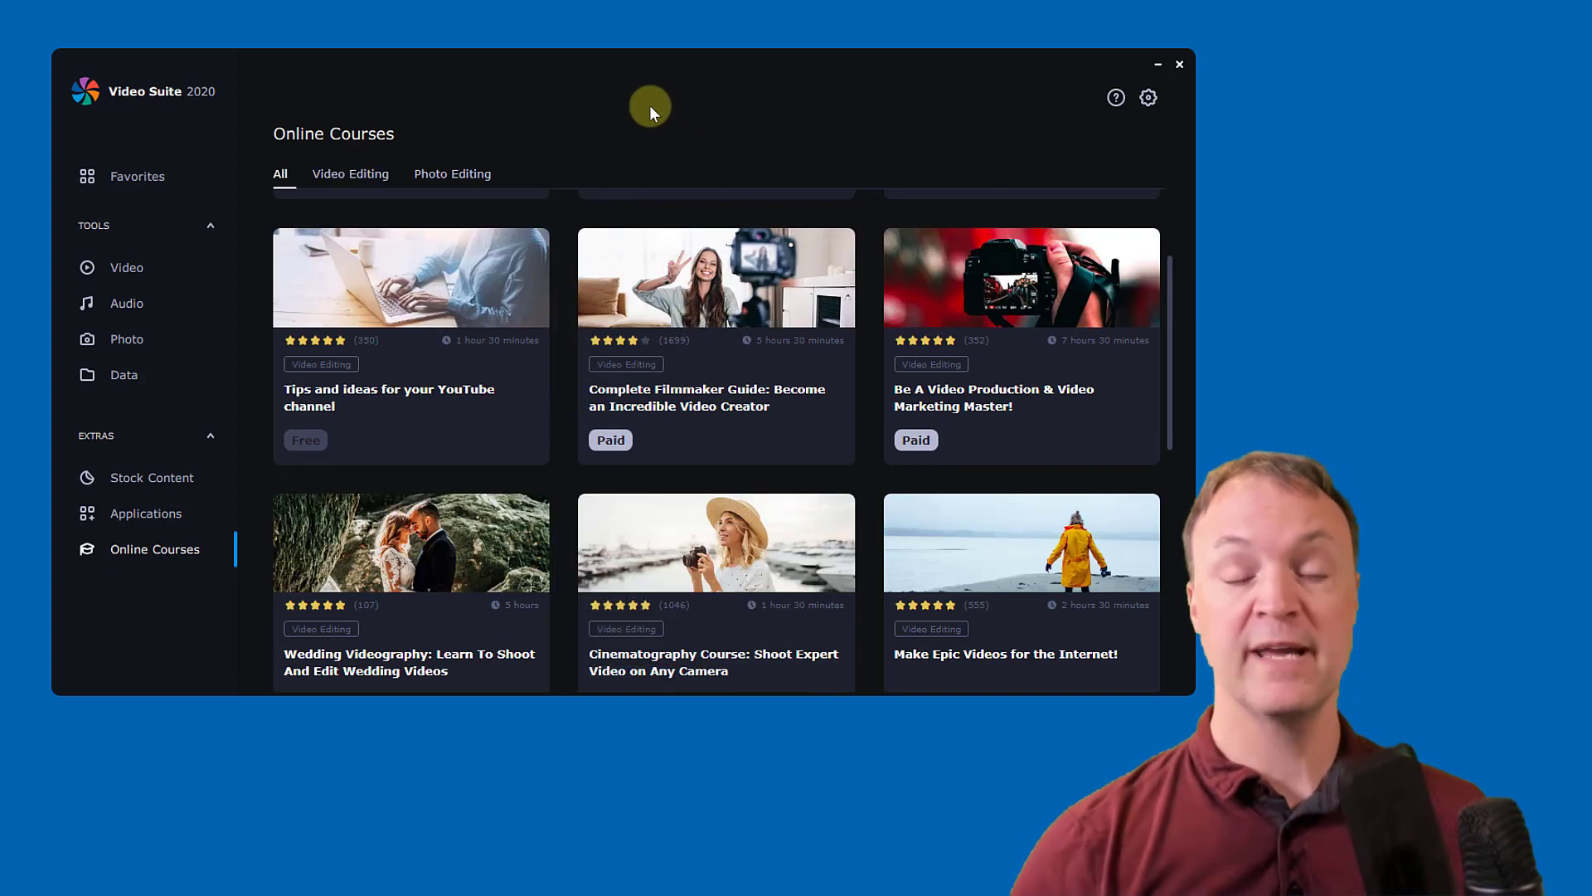